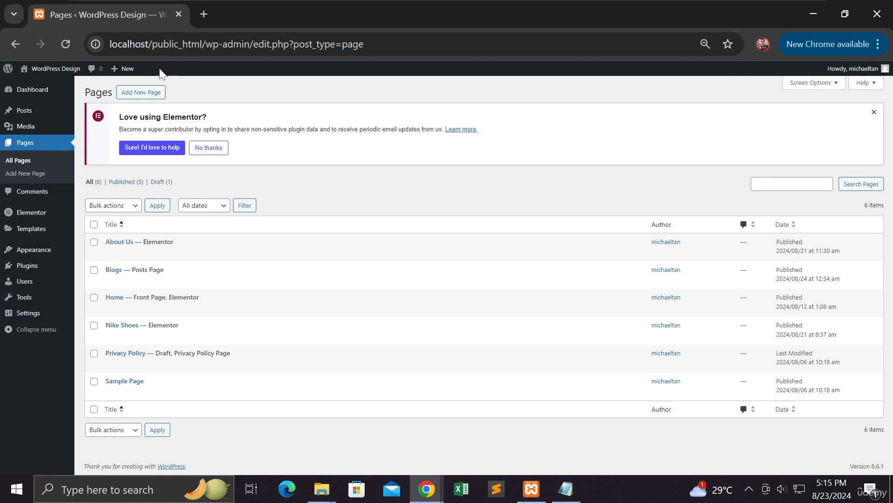
Show the Installed Plugins list, where Elementor 3.23.4 is the only active plugin.
{"action": "mouse_move", "coordinate": [49, 94]}
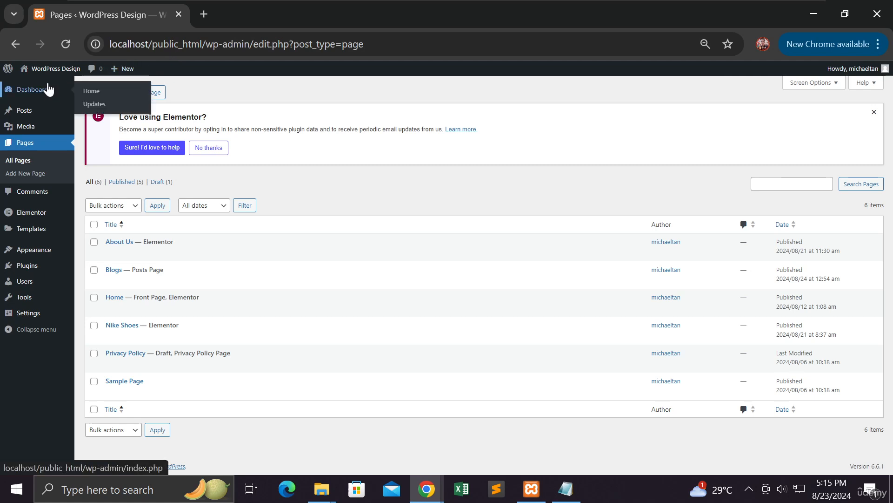
{"action": "mouse_move", "coordinate": [30, 267]}
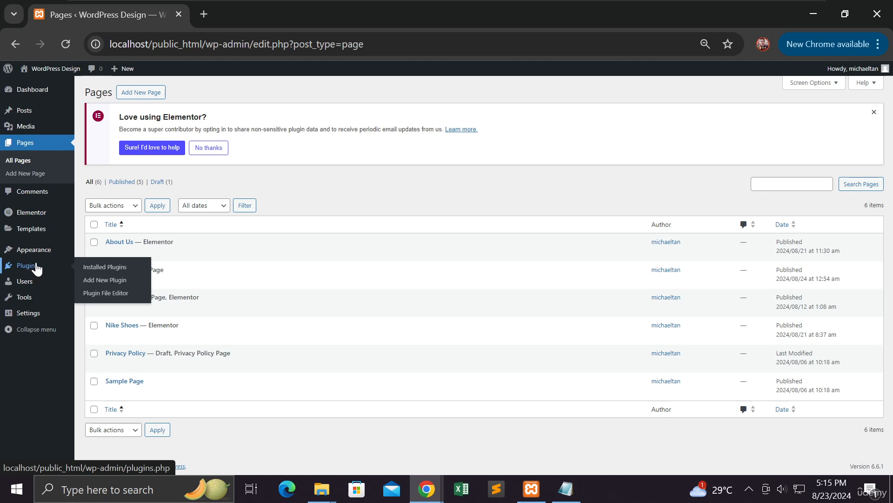
{"action": "left_click", "coordinate": [107, 269]}
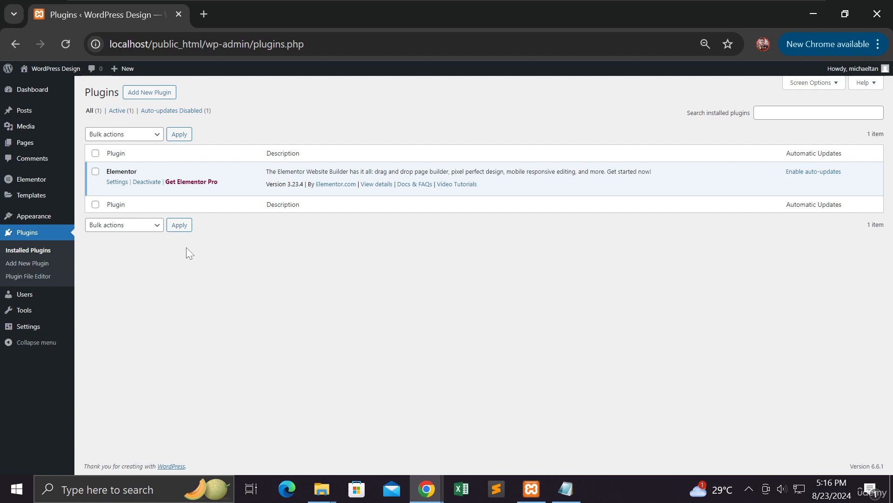
Go to Add Plugins and browse featured plugins such as Classic Editor, Akismet and Jetpack.
{"action": "left_click", "coordinate": [163, 95]}
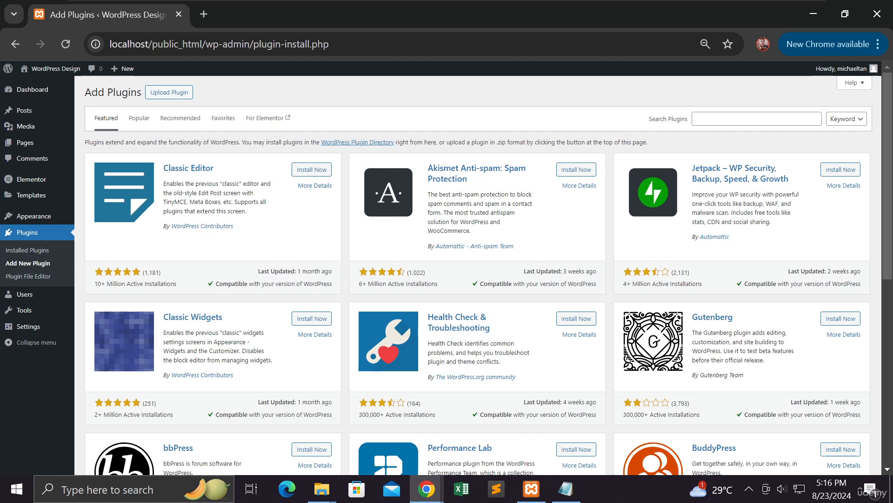
{"action": "left_click", "coordinate": [38, 236]}
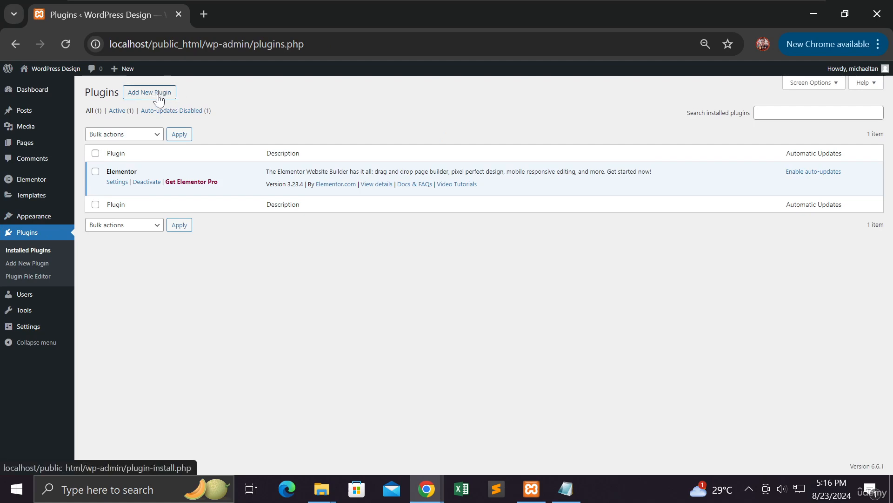
{"action": "left_click", "coordinate": [159, 99]}
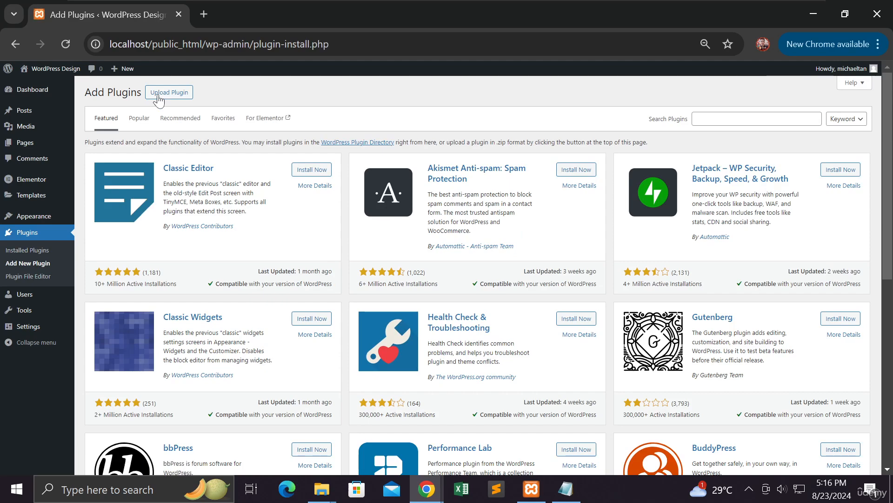
{"action": "scroll", "coordinate": [249, 200], "scroll_direction": "down", "scroll_amount": 5}
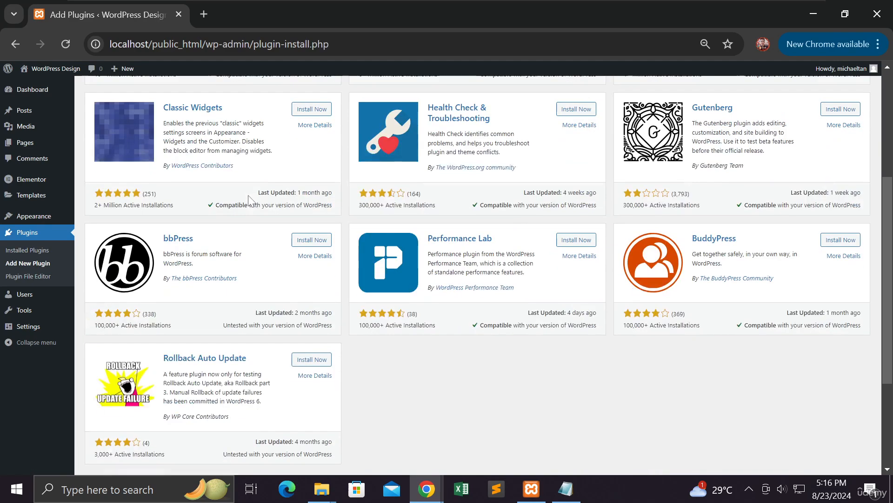
{"action": "scroll", "coordinate": [248, 200], "scroll_direction": "down", "scroll_amount": 4}
{"action": "scroll", "coordinate": [251, 200], "scroll_direction": "up", "scroll_amount": 10}
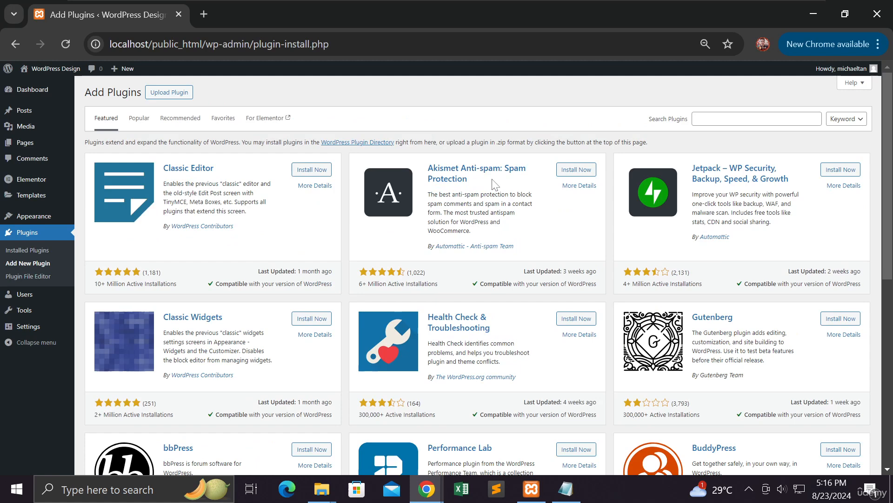
Search the plugin directory for 'woocommerce', correcting the misspelt 'woocommerece'.
{"action": "left_click", "coordinate": [757, 119]}
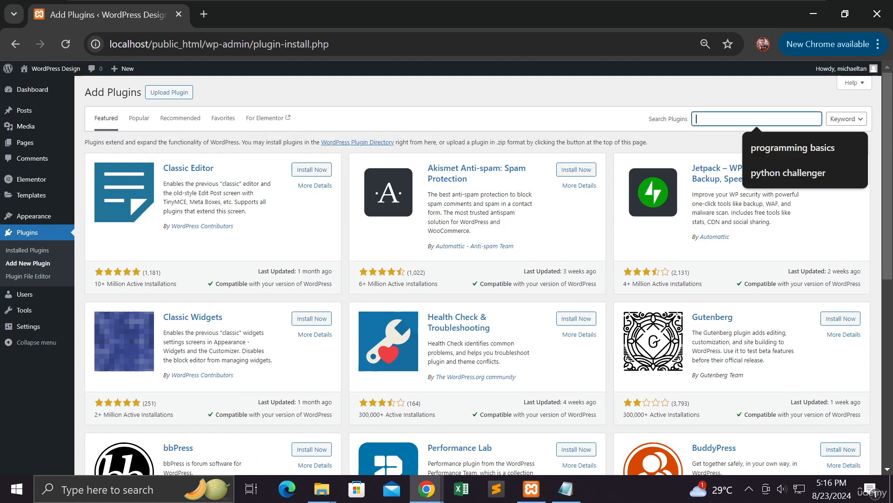
{"action": "type", "text": "woocomme"}
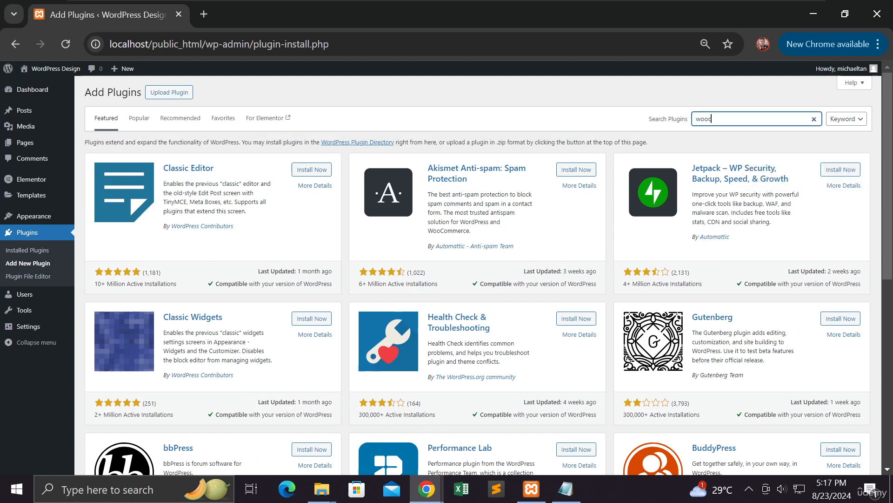
{"action": "type", "text": "rece"}
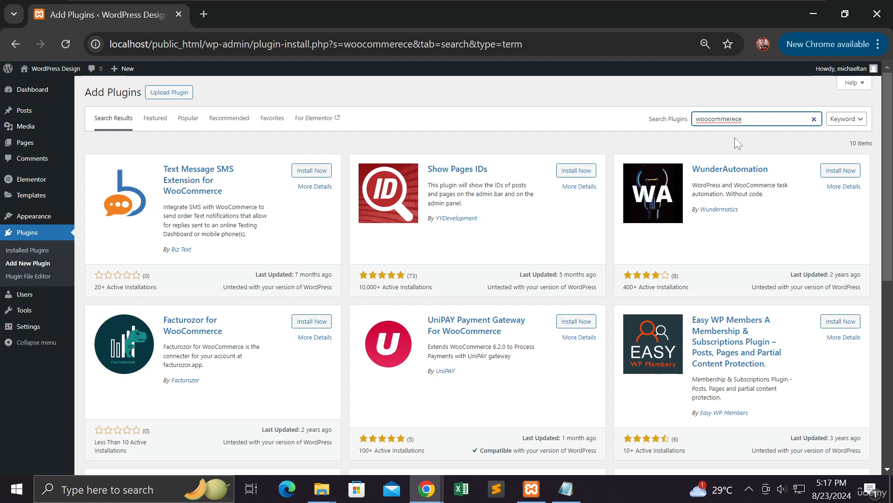
{"action": "key", "text": "BackSpace"}
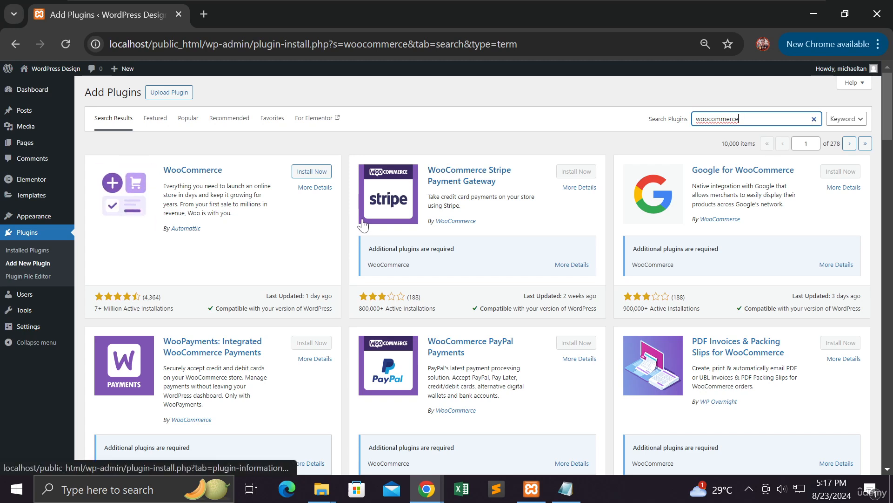
Browse the woocommerce results and view details of WooCommerce 9.2.2 by Automattic.
{"action": "scroll", "coordinate": [363, 225], "scroll_direction": "down", "scroll_amount": 2}
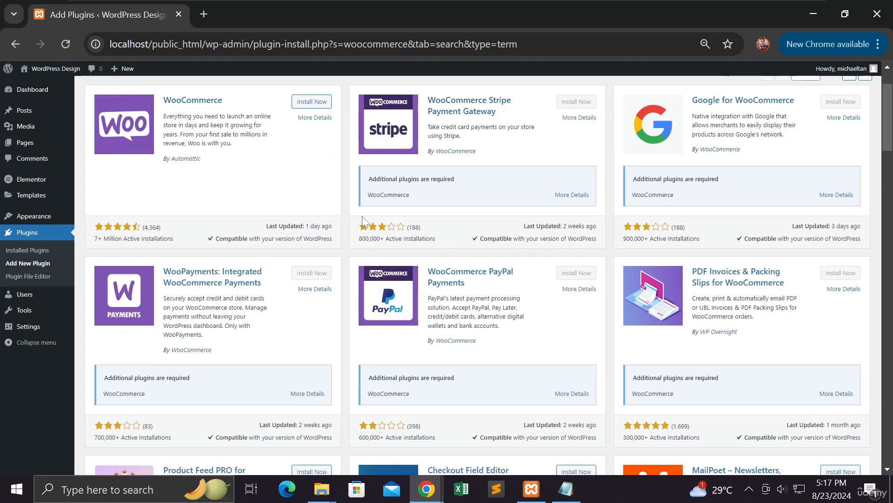
{"action": "scroll", "coordinate": [361, 216], "scroll_direction": "down", "scroll_amount": 3}
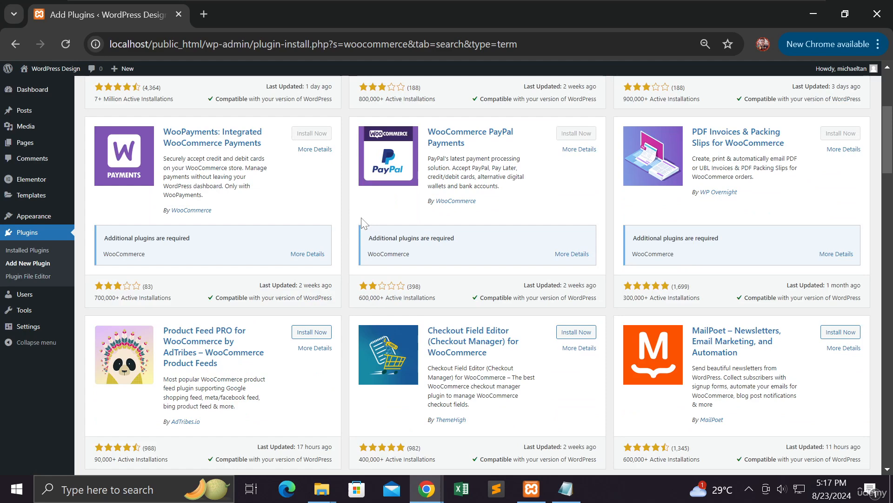
{"action": "scroll", "coordinate": [362, 219], "scroll_direction": "up", "scroll_amount": 5}
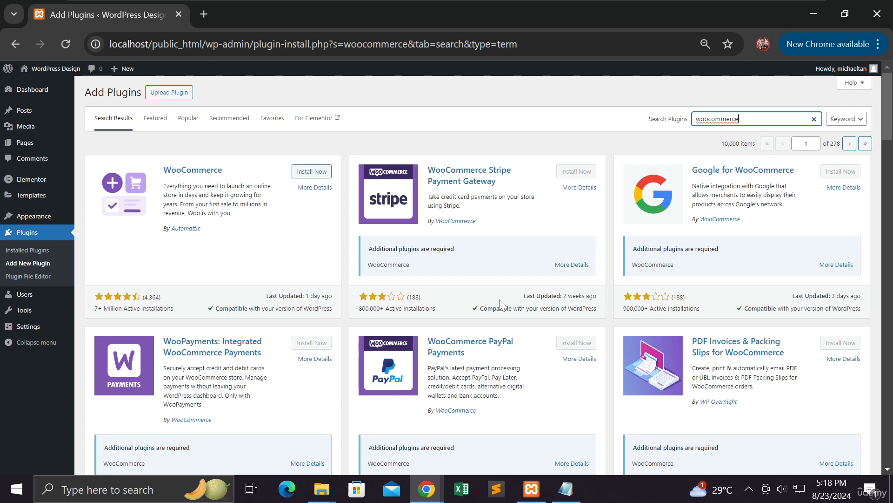
{"action": "scroll", "coordinate": [500, 305], "scroll_direction": "down", "scroll_amount": 5}
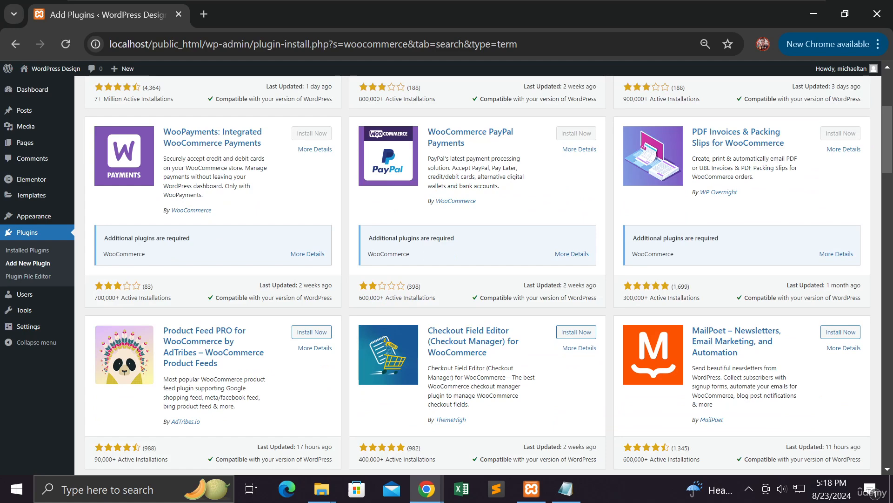
{"action": "scroll", "coordinate": [502, 303], "scroll_direction": "up", "scroll_amount": 5}
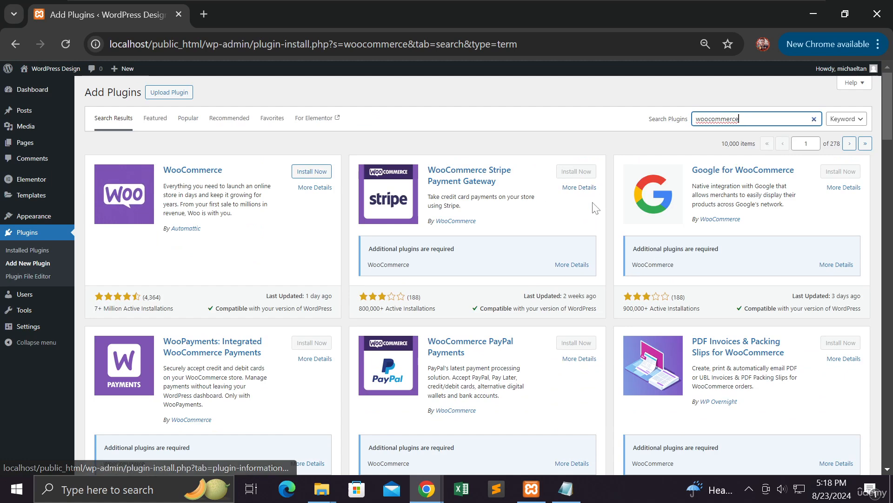
{"action": "mouse_move", "coordinate": [600, 184]}
{"action": "left_mouse_down"}
{"action": "mouse_move", "coordinate": [546, 184]}
{"action": "mouse_move", "coordinate": [604, 190]}
{"action": "left_mouse_up"}
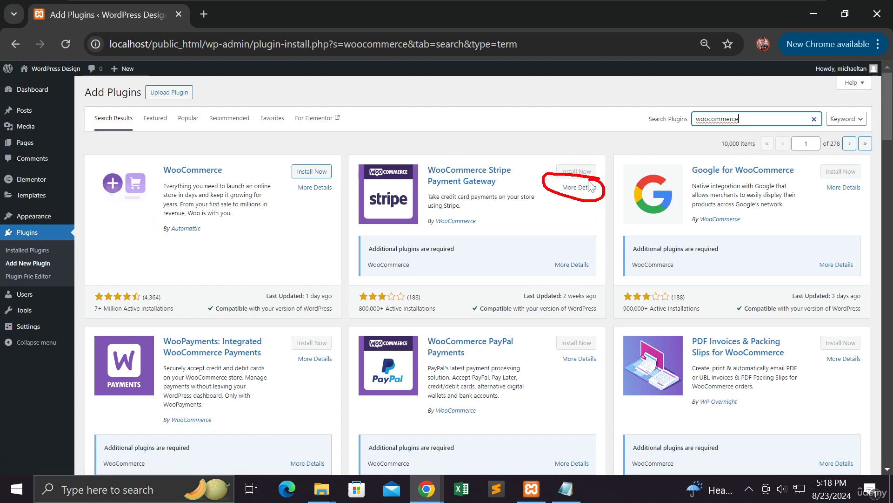
{"action": "mouse_move", "coordinate": [335, 183]}
{"action": "left_mouse_down"}
{"action": "mouse_move", "coordinate": [294, 204]}
{"action": "mouse_move", "coordinate": [344, 185]}
{"action": "left_mouse_up"}
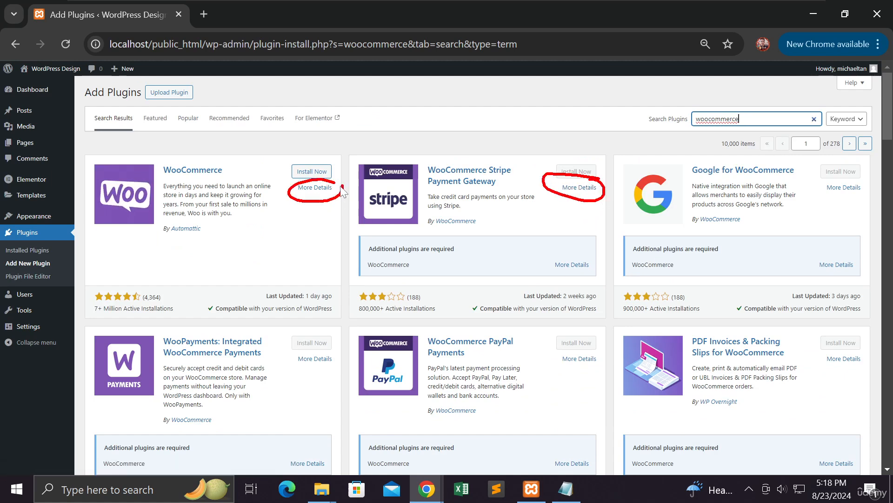
{"action": "left_click", "coordinate": [319, 191]}
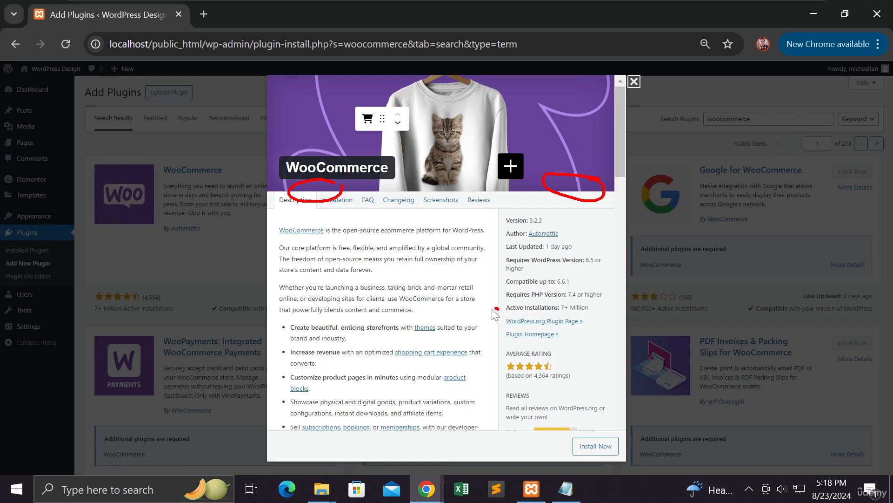
Close the WooCommerce 9.2.2 details window to get back to the woocommerce results.
{"action": "left_click", "coordinate": [635, 81]}
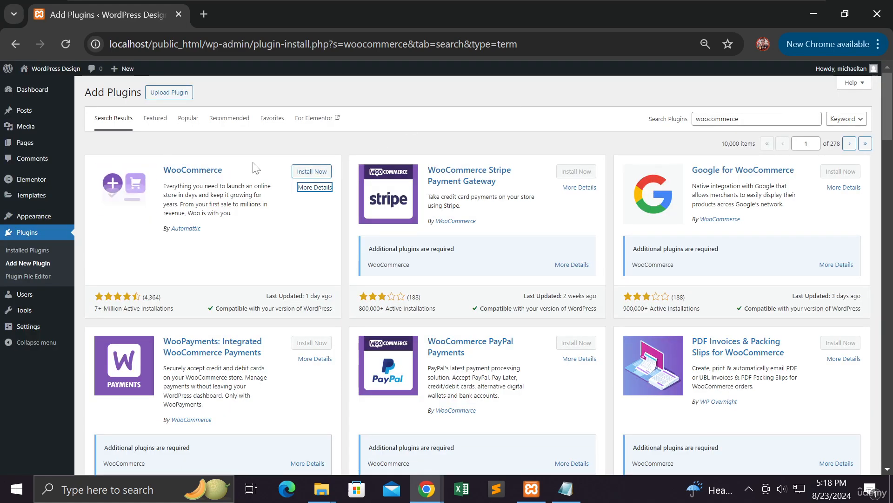
Install WooCommerce, then activate it to reach the 'Welcome to Woo!' wizard.
{"action": "left_click", "coordinate": [311, 175]}
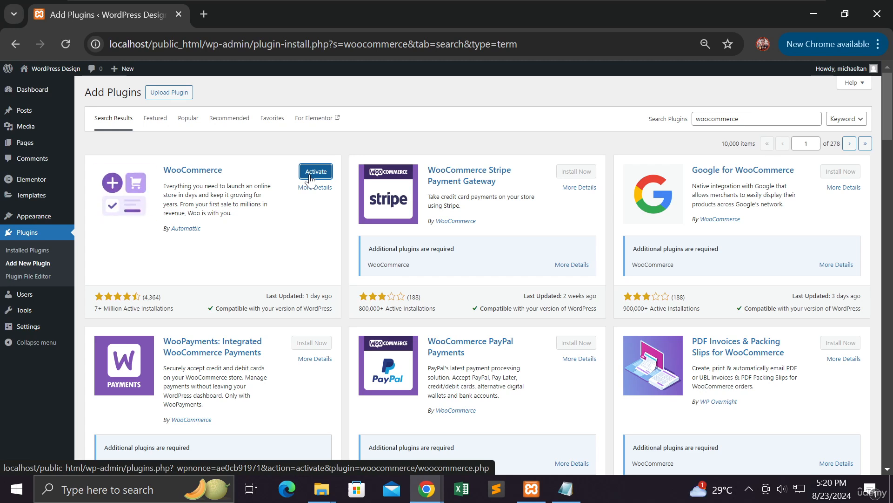
{"action": "left_click", "coordinate": [310, 178]}
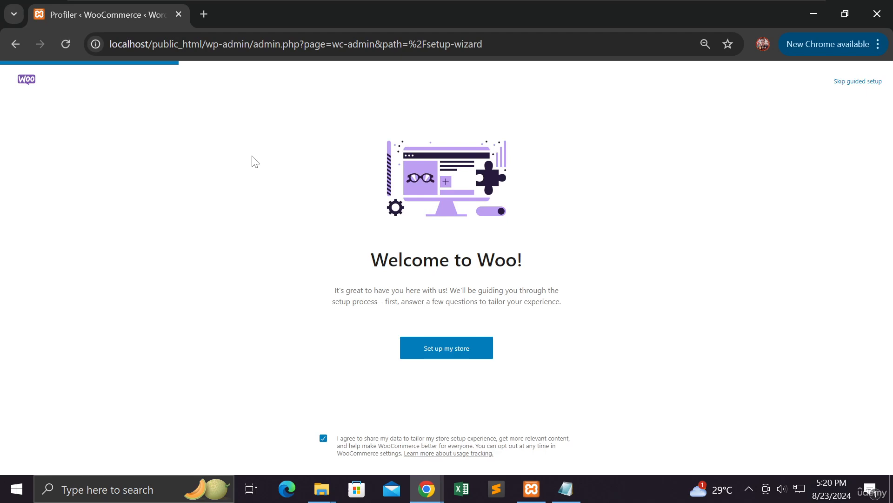
Start the store setup and continue with 'I'm just starting my business' selected.
{"action": "left_click", "coordinate": [428, 352]}
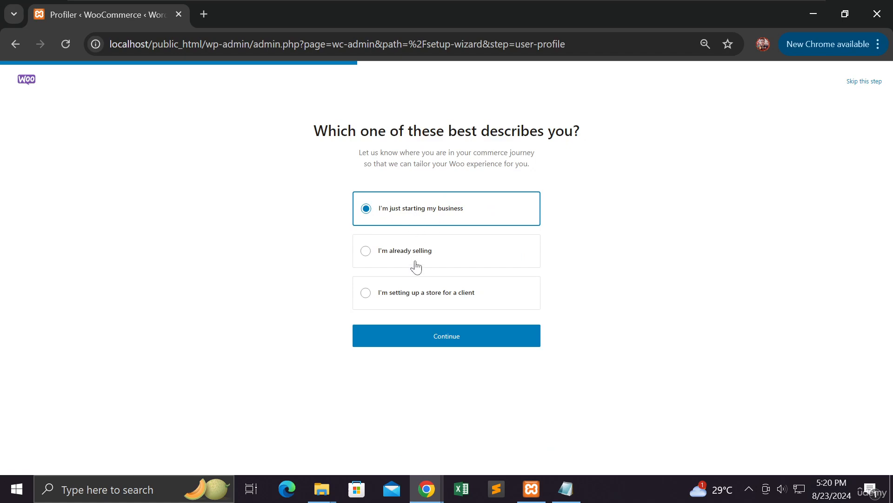
{"action": "left_click", "coordinate": [396, 343]}
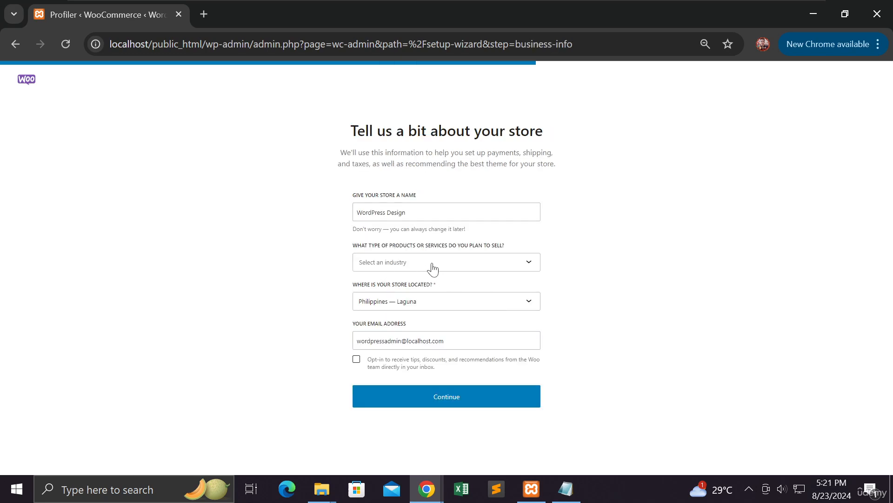
Set the store industry to Clothing and accessories and submit the store details.
{"action": "left_click_drag", "start_coordinate": [406, 212], "coordinate": [350, 214]}
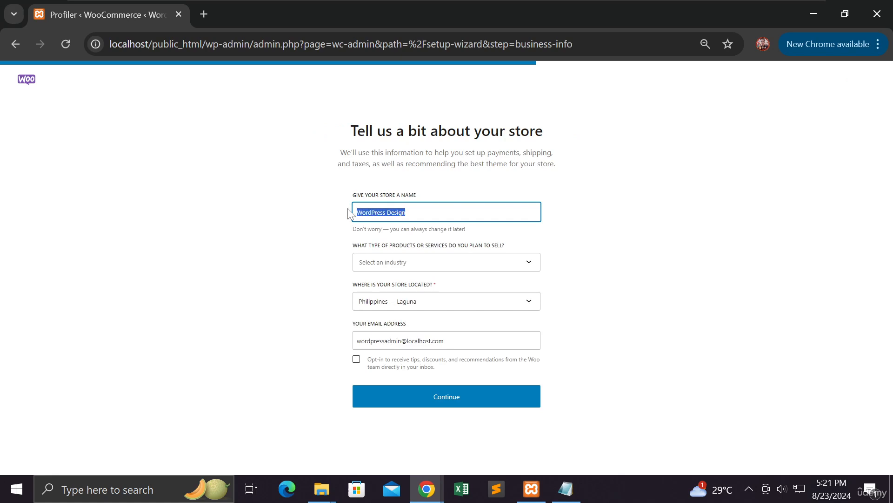
{"action": "left_click", "coordinate": [497, 263]}
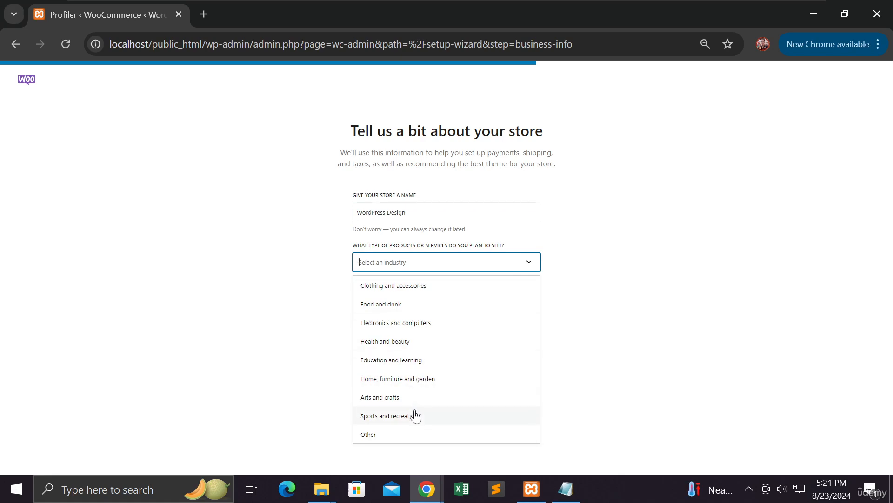
{"action": "left_click", "coordinate": [395, 286]}
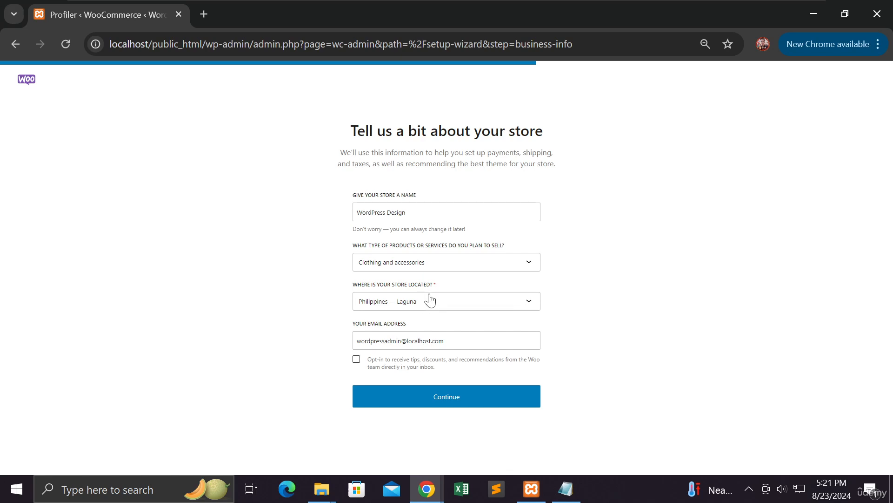
{"action": "left_click", "coordinate": [441, 399]}
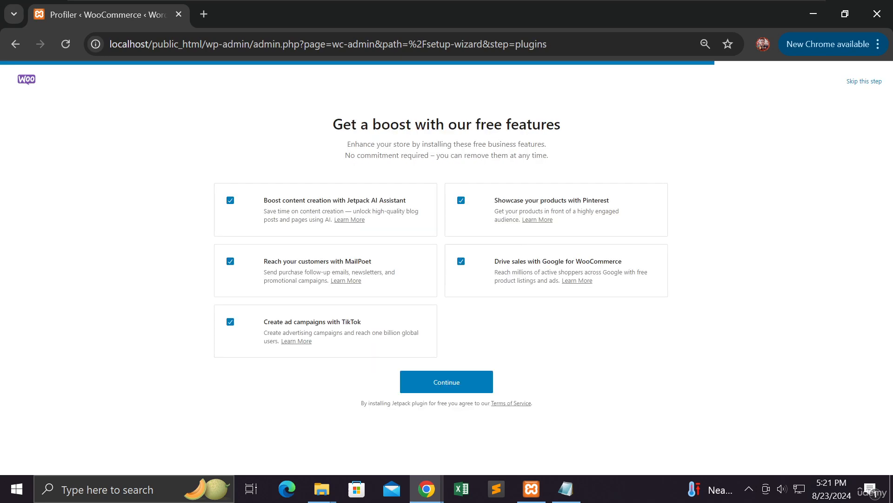
Decline the Jetpack, MailPoet, TikTok, Google and Pinterest features and finish the wizard.
{"action": "left_click", "coordinate": [230, 202]}
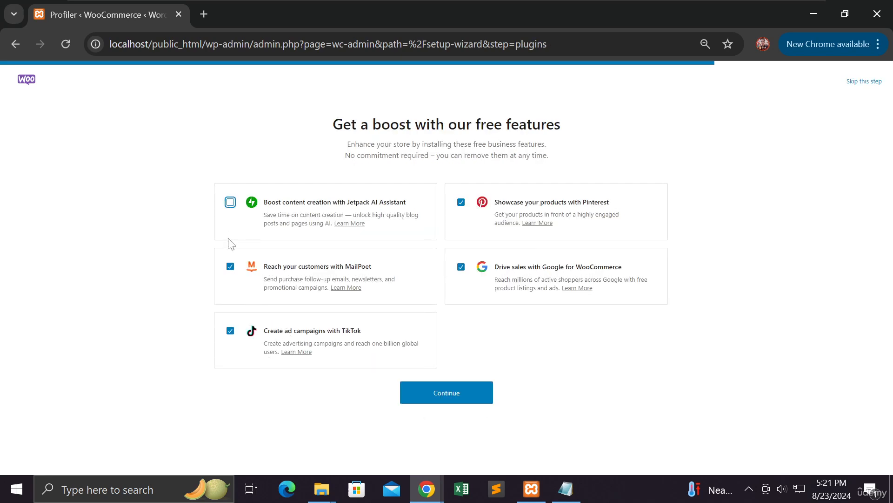
{"action": "left_click", "coordinate": [230, 266]}
{"action": "left_click", "coordinate": [230, 331]}
{"action": "left_click", "coordinate": [461, 267]}
{"action": "left_click", "coordinate": [461, 203]}
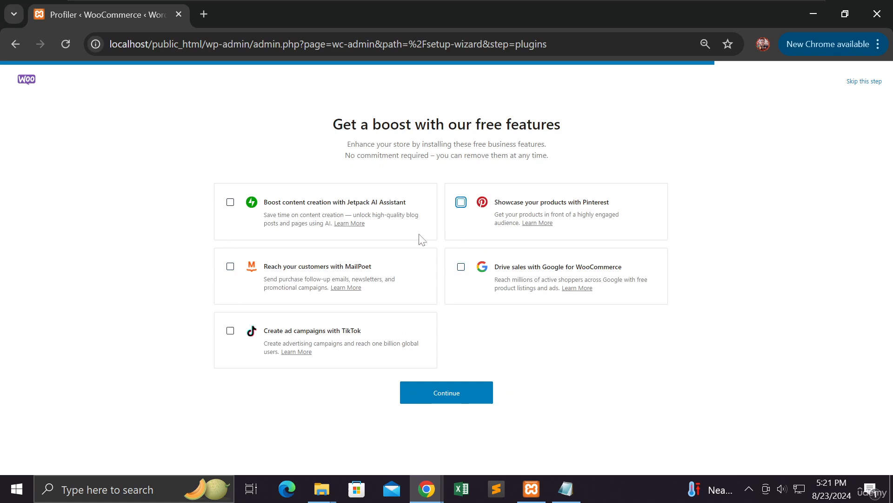
{"action": "left_click", "coordinate": [435, 393]}
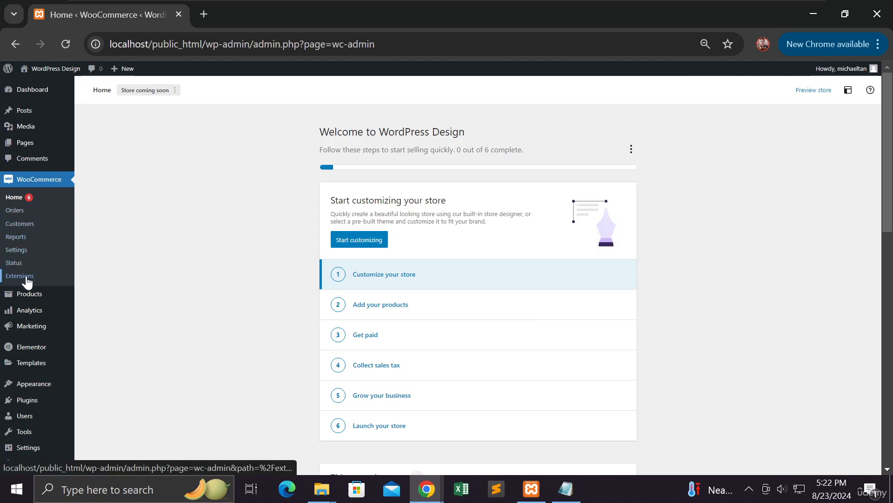
{"action": "mouse_move", "coordinate": [35, 301]}
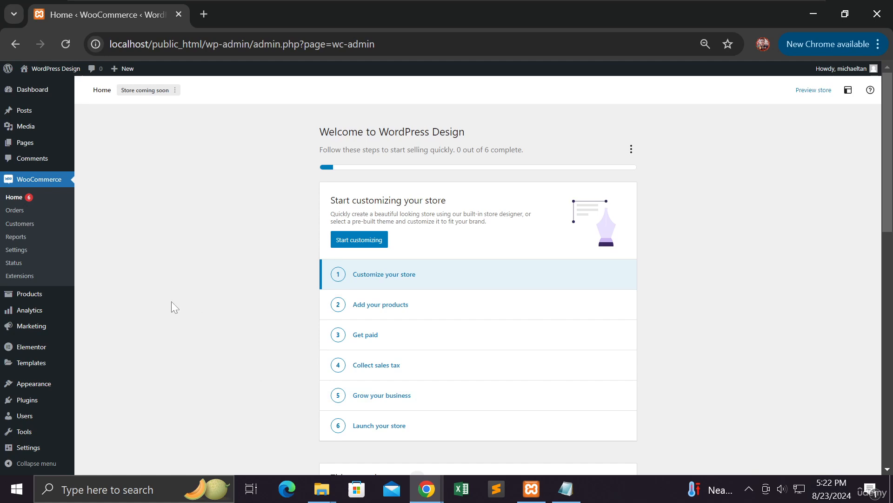
From the empty All Products list, start a new product with Create Product.
{"action": "mouse_move", "coordinate": [49, 303]}
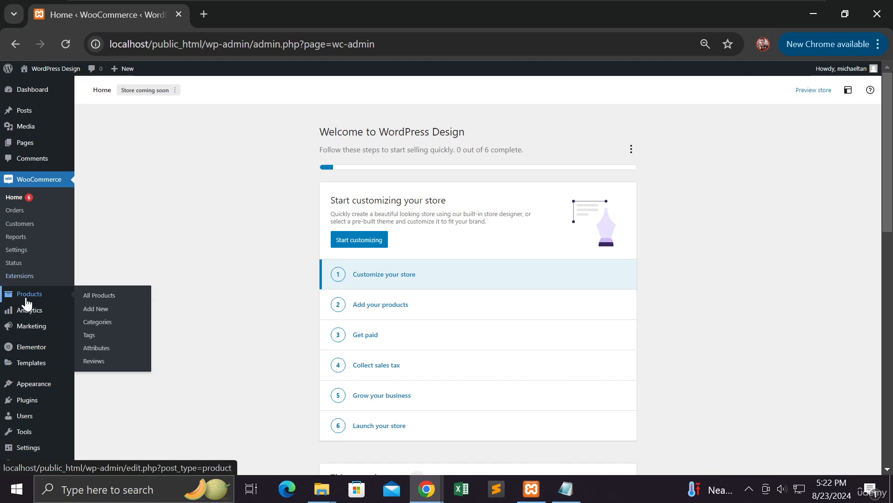
{"action": "left_click", "coordinate": [98, 298]}
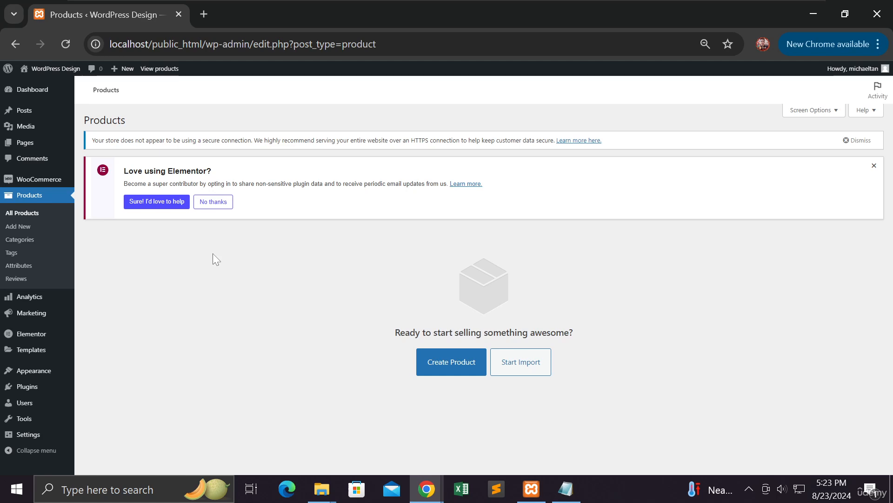
{"action": "left_click", "coordinate": [440, 363]}
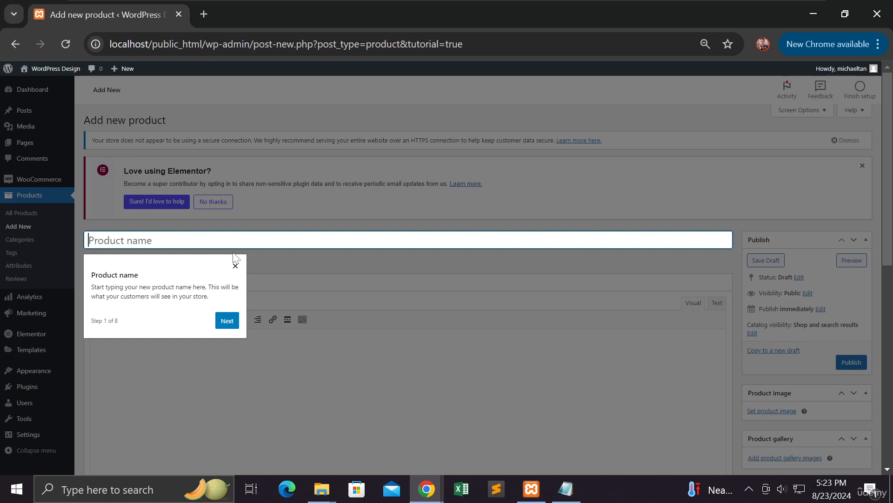
Dismiss the tutorial tip and enter 'Nike Green Shoes' as the product name.
{"action": "left_click", "coordinate": [235, 265]}
{"action": "left_click", "coordinate": [196, 240]}
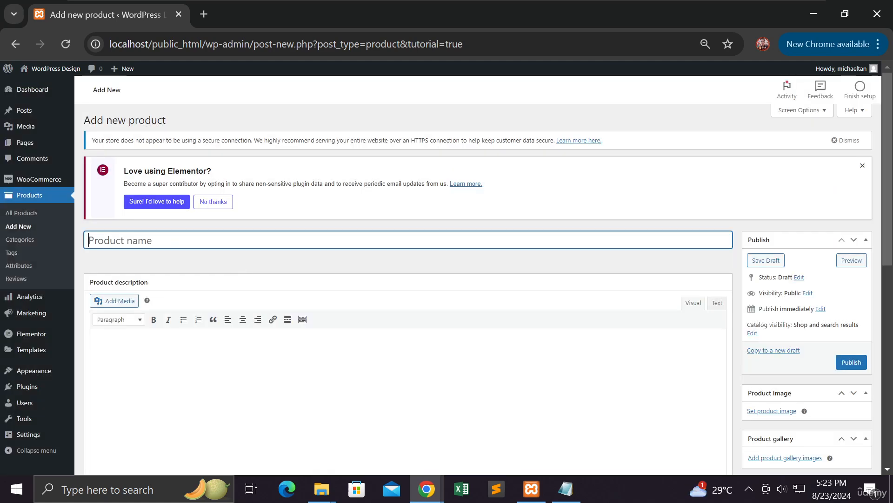
{"action": "type", "text": "Nike Green Shoes"}
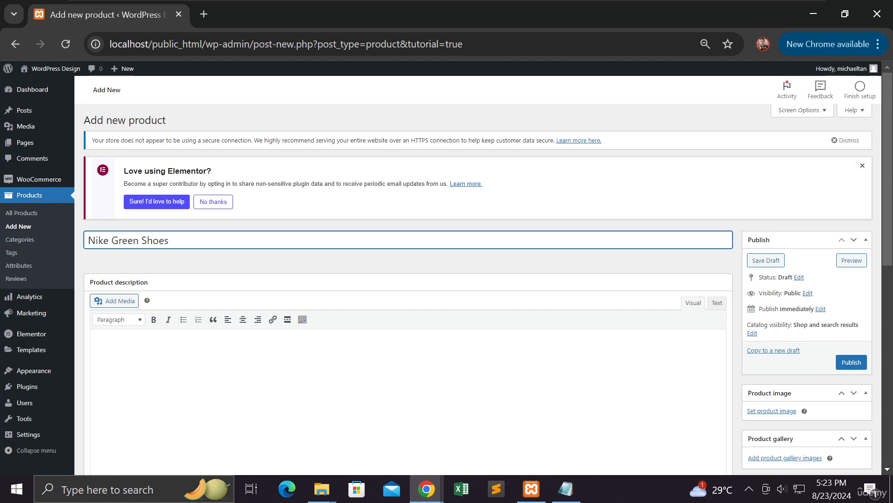
{"action": "scroll", "coordinate": [238, 239], "scroll_direction": "down", "scroll_amount": 3}
{"action": "scroll", "coordinate": [238, 239], "scroll_direction": "up", "scroll_amount": 2}
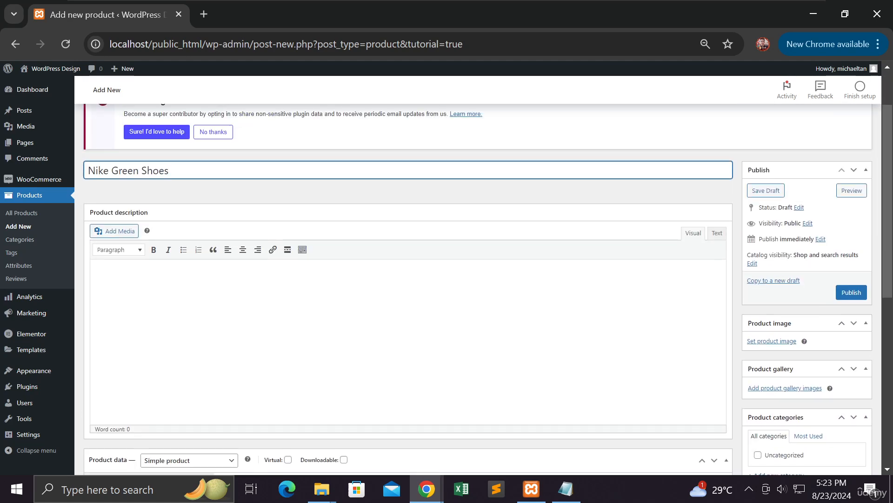
{"action": "left_click", "coordinate": [235, 286]}
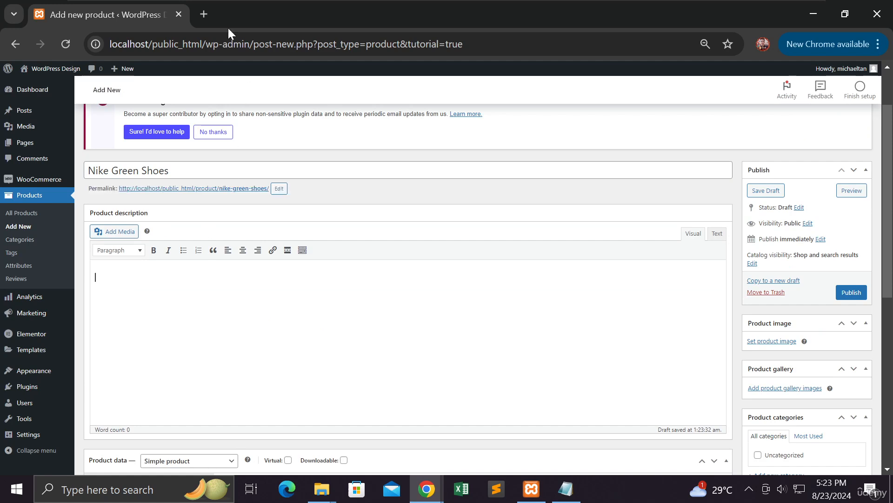
In a new browser tab, search Google for 'green nike shoes'.
{"action": "left_click", "coordinate": [206, 13]}
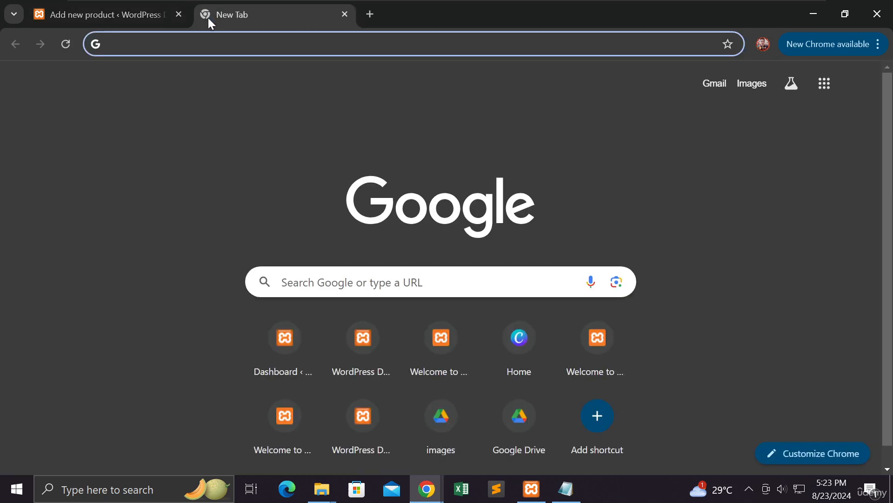
{"action": "type", "text": "green n"}
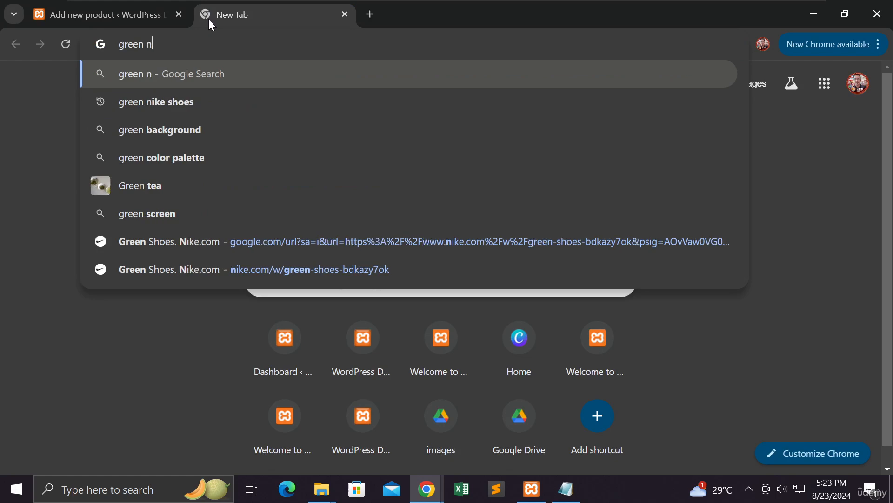
{"action": "type", "text": "ike show"}
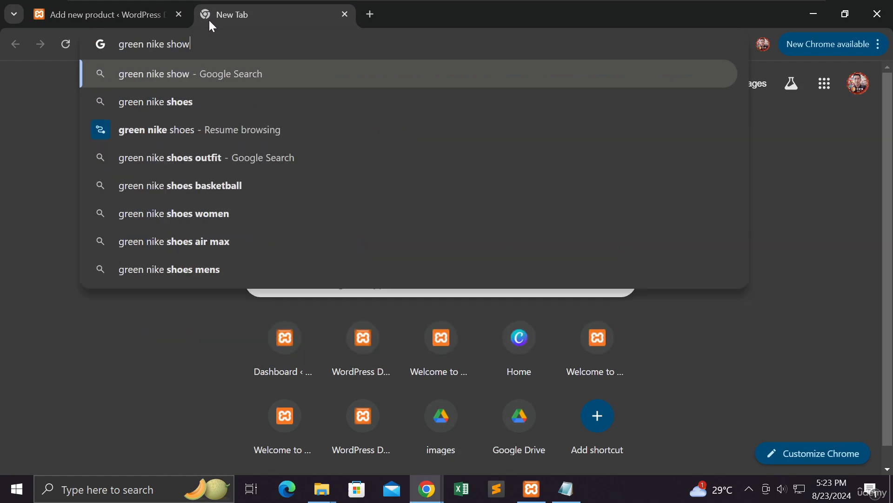
{"action": "key", "text": "BackSpace"}
{"action": "type", "text": "es"}
{"action": "key", "text": "Return"}
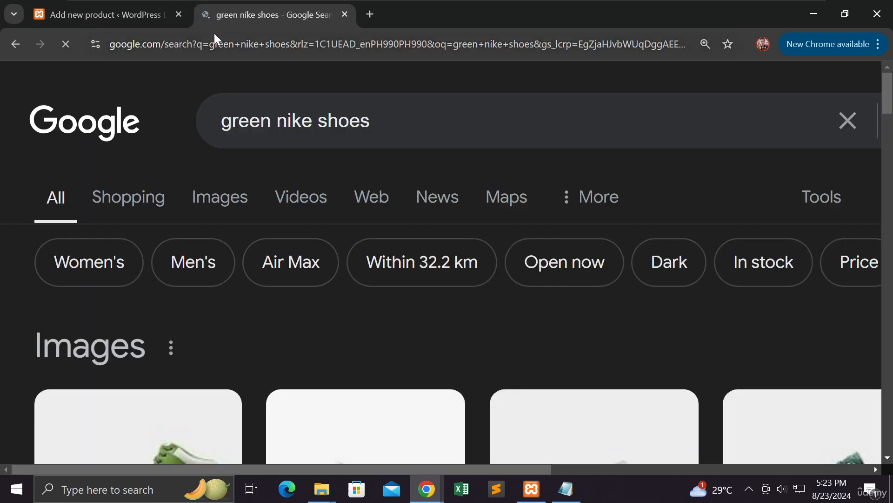
{"action": "scroll", "coordinate": [363, 195], "scroll_direction": "down", "scroll_amount": 8}
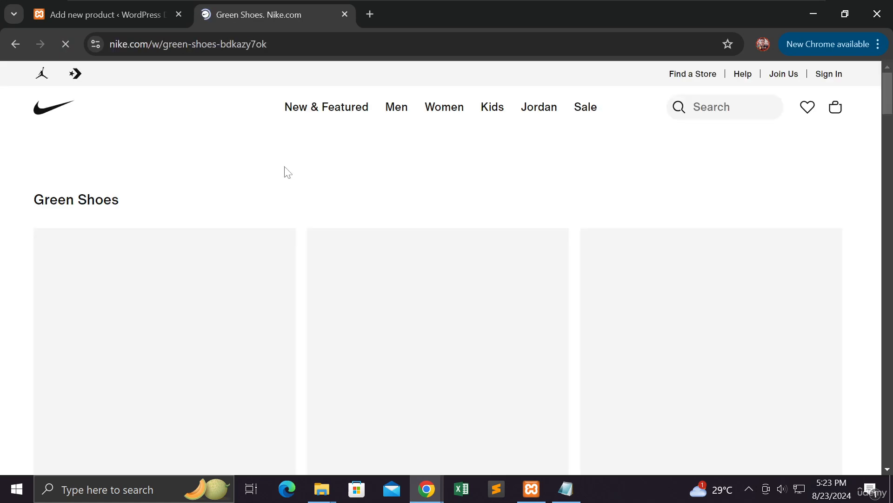
Open the Nike Dunk High product page and dismiss the location prompt.
{"action": "scroll", "coordinate": [286, 169], "scroll_direction": "down", "scroll_amount": 3}
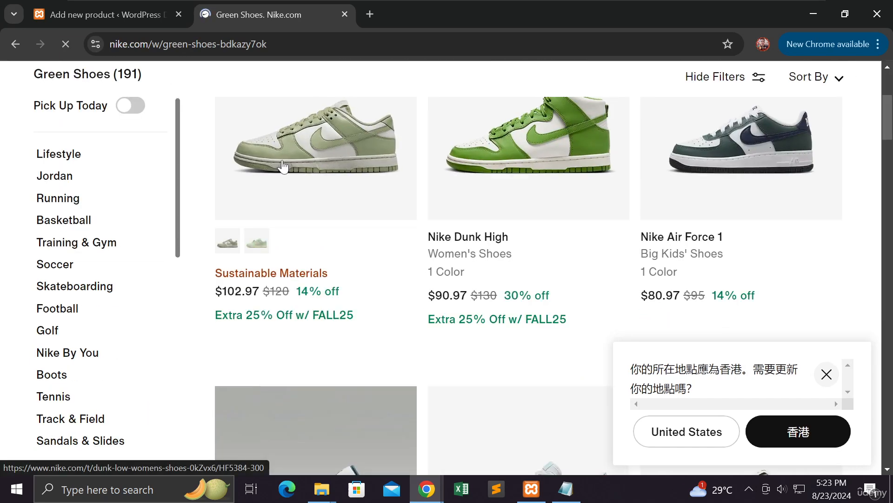
{"action": "left_click", "coordinate": [579, 171]}
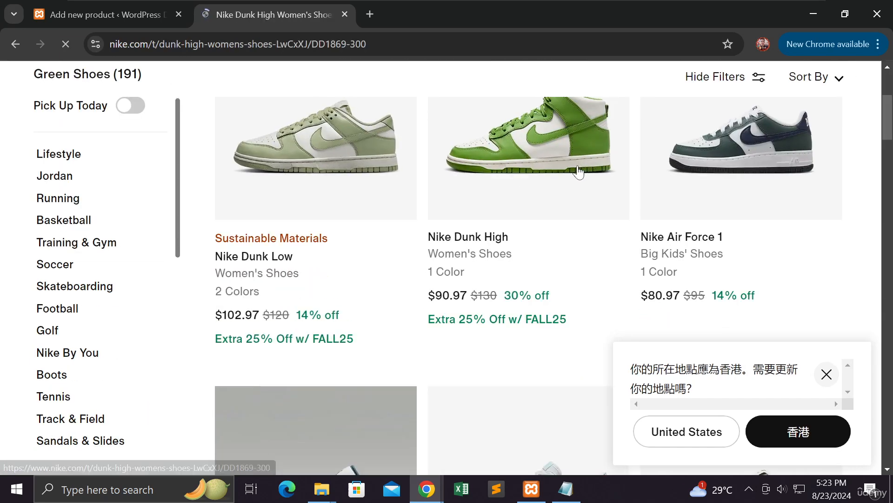
{"action": "scroll", "coordinate": [577, 181], "scroll_direction": "down", "scroll_amount": 4}
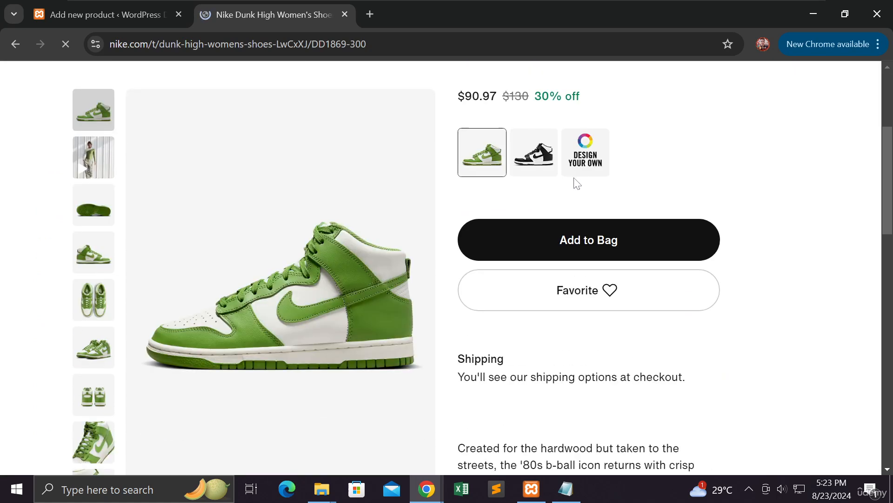
{"action": "scroll", "coordinate": [577, 182], "scroll_direction": "down", "scroll_amount": 4}
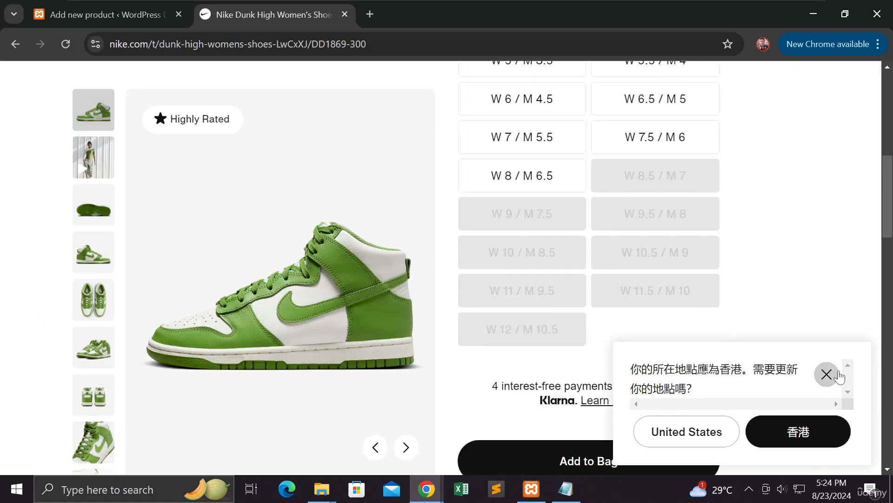
{"action": "left_click", "coordinate": [839, 377]}
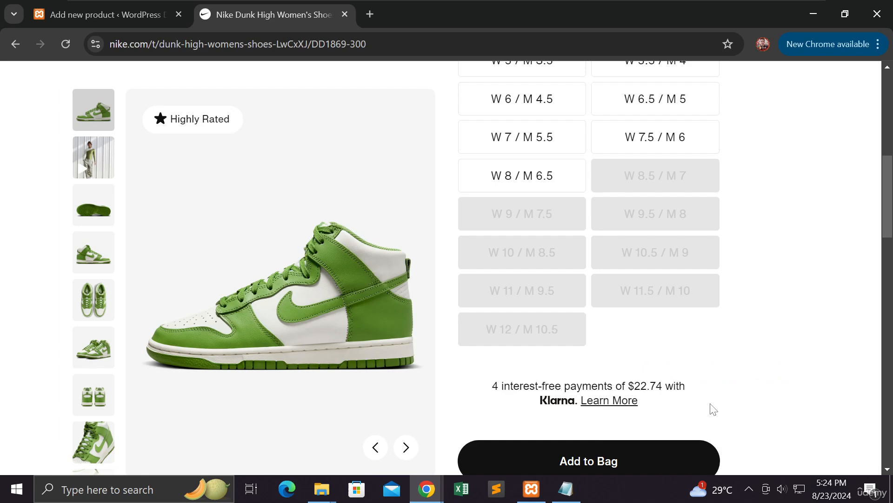
Select the shoe's description paragraph and go back to the WordPress product tab.
{"action": "scroll", "coordinate": [712, 409], "scroll_direction": "up", "scroll_amount": 9}
{"action": "scroll", "coordinate": [669, 365], "scroll_direction": "down", "scroll_amount": 15}
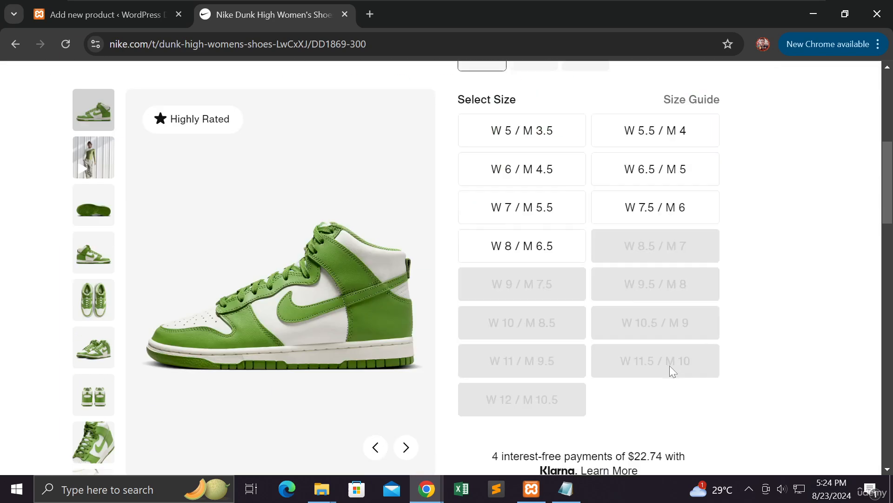
{"action": "scroll", "coordinate": [670, 363], "scroll_direction": "down", "scroll_amount": 3}
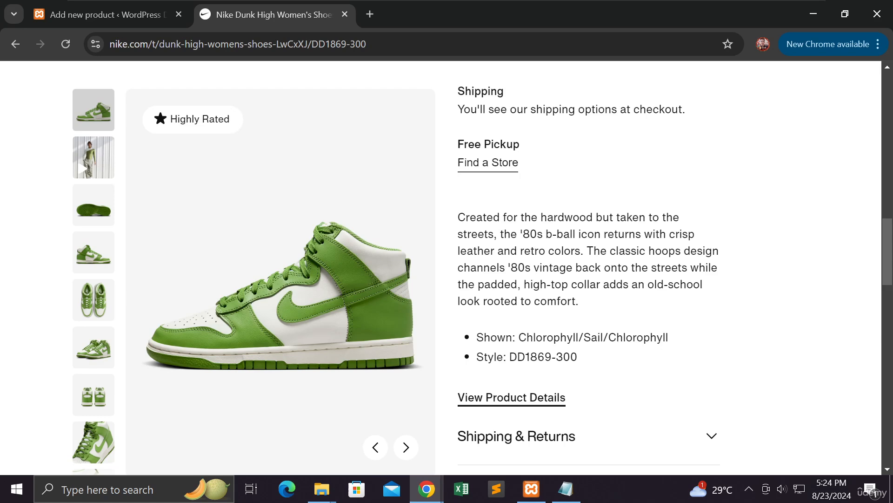
{"action": "left_click_drag", "start_coordinate": [458, 217], "coordinate": [594, 300]}
{"action": "key", "text": "ctrl+c"}
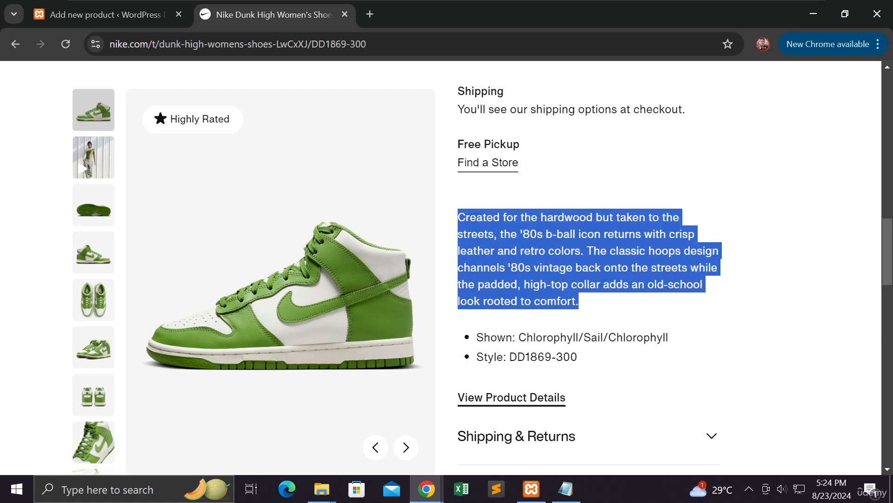
{"action": "left_click", "coordinate": [134, 21]}
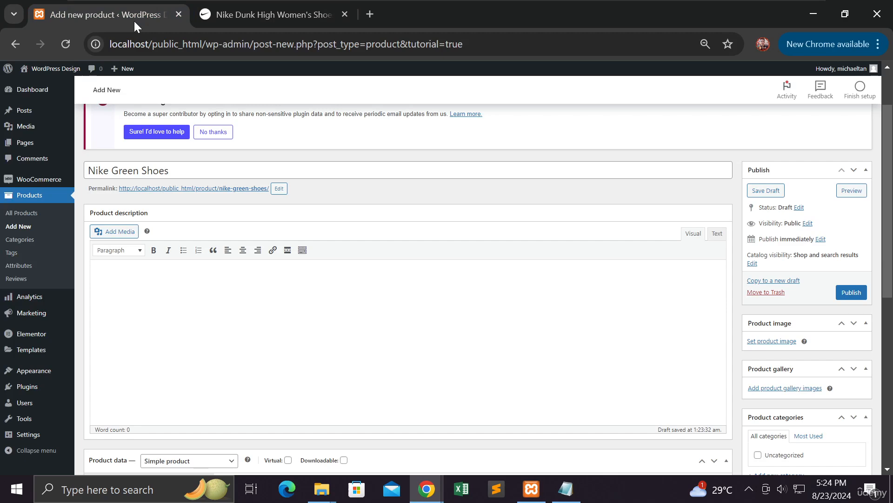
{"action": "key", "text": "ctrl+v"}
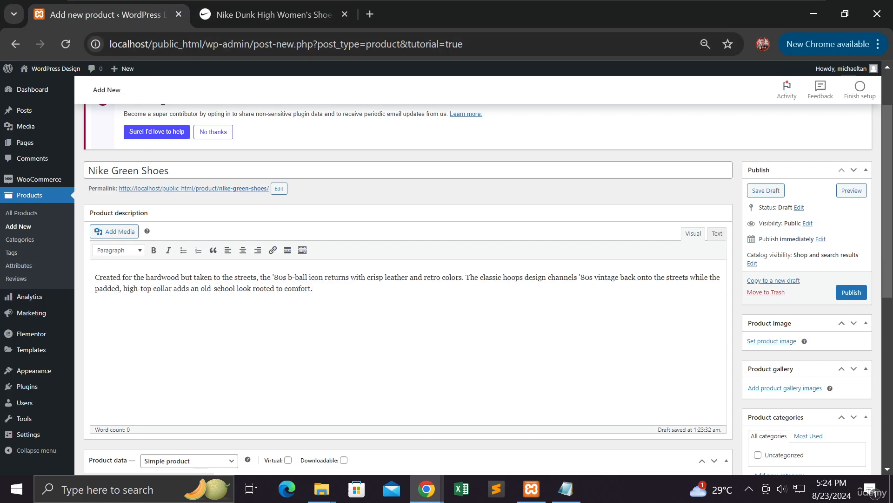
{"action": "scroll", "coordinate": [191, 295], "scroll_direction": "down", "scroll_amount": 7}
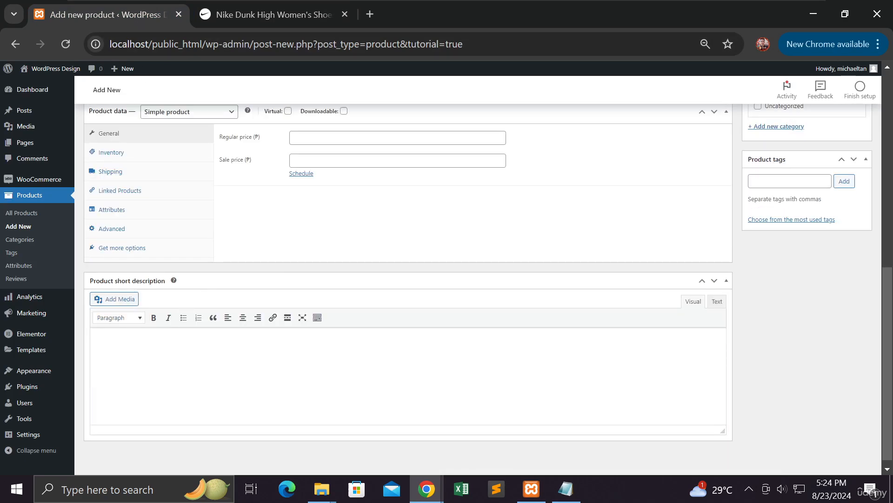
{"action": "key", "text": "ctrl+v"}
{"action": "scroll", "coordinate": [132, 326], "scroll_direction": "up", "scroll_amount": 15}
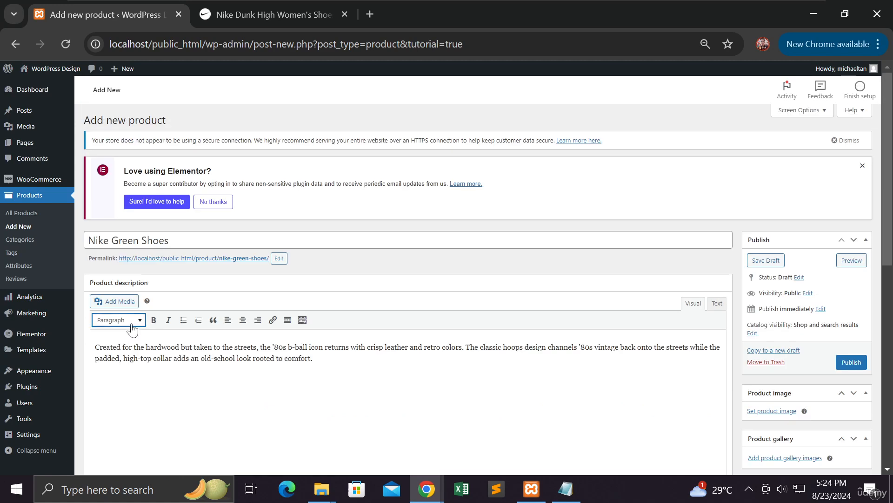
{"action": "scroll", "coordinate": [131, 326], "scroll_direction": "down", "scroll_amount": 2}
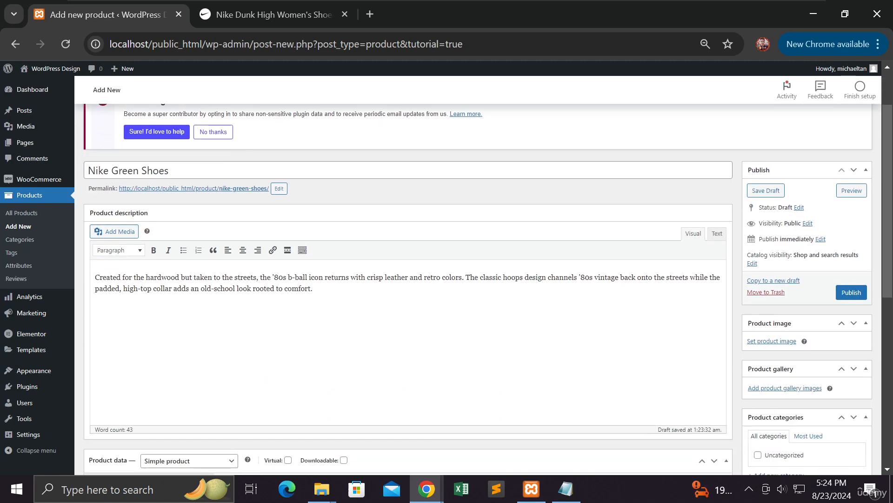
{"action": "left_click_drag", "start_coordinate": [155, 214], "coordinate": [90, 215]}
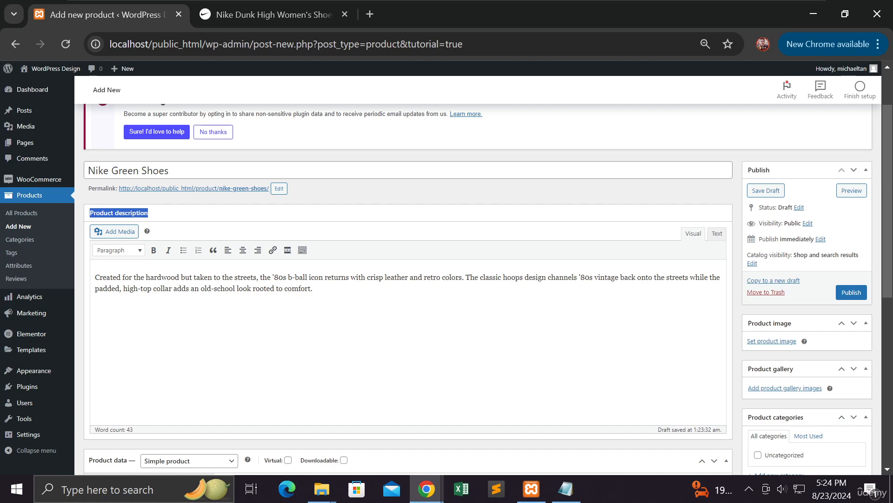
{"action": "scroll", "coordinate": [109, 300], "scroll_direction": "down", "scroll_amount": 8}
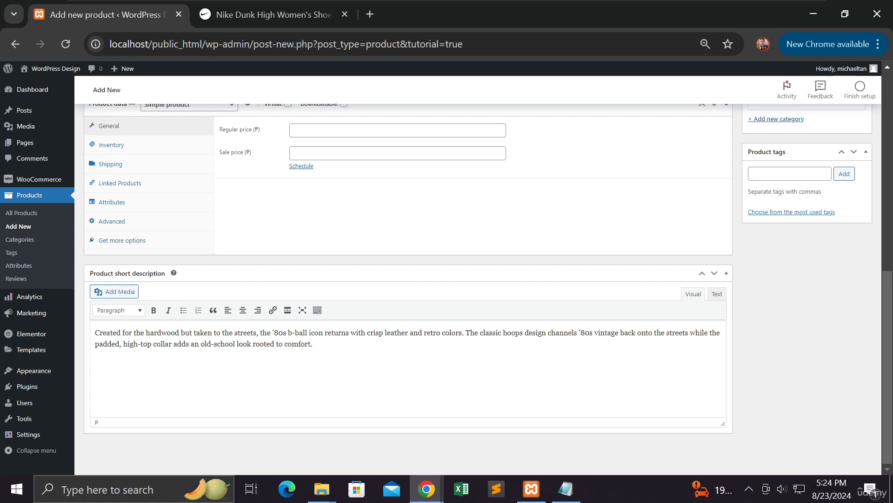
{"action": "left_click_drag", "start_coordinate": [314, 344], "coordinate": [94, 333]}
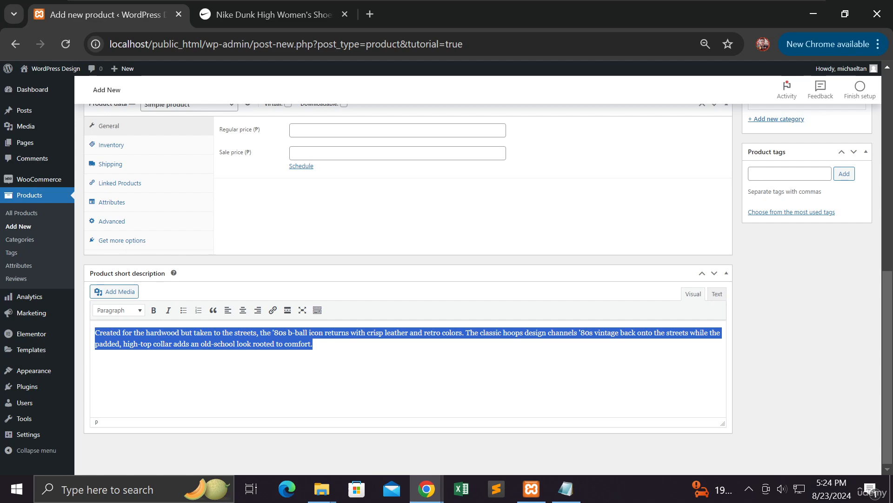
{"action": "scroll", "coordinate": [114, 335], "scroll_direction": "up", "scroll_amount": 9}
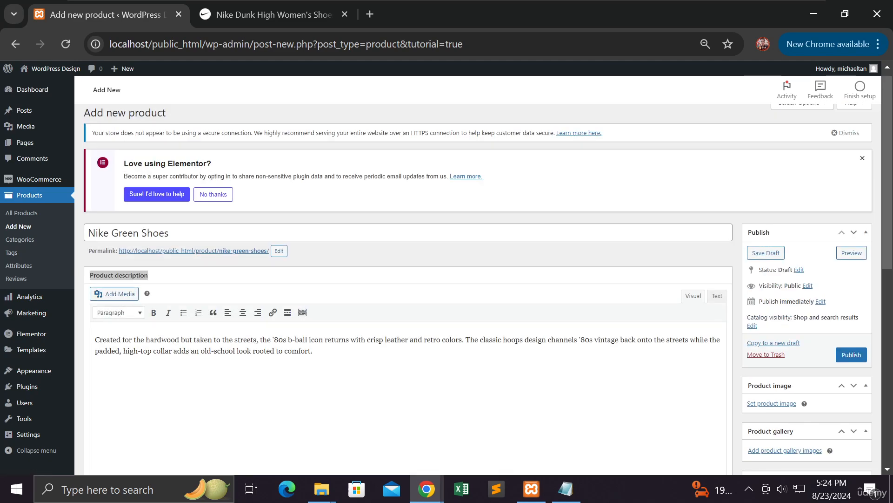
{"action": "left_click", "coordinate": [313, 351]}
Switch to the Nike Dunk High tab and scroll back to its title and $90.97 price.
{"action": "left_click", "coordinate": [285, 17]}
{"action": "scroll", "coordinate": [531, 321], "scroll_direction": "down", "scroll_amount": 6}
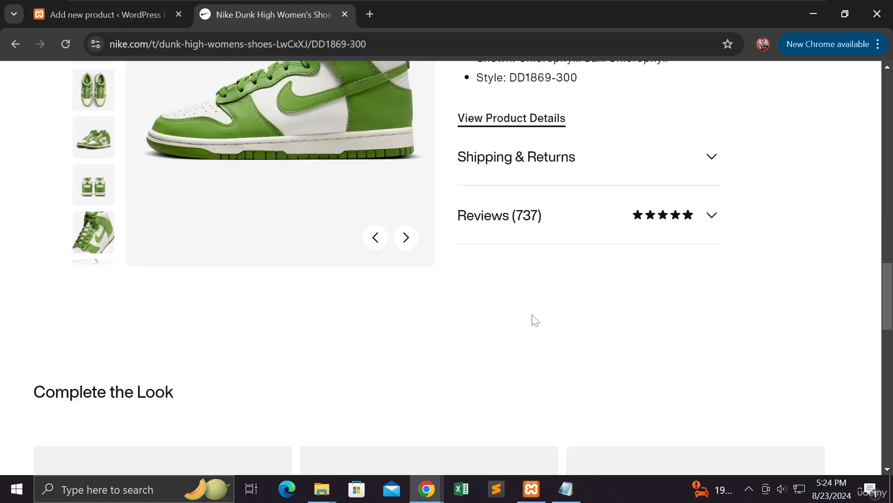
{"action": "scroll", "coordinate": [531, 321], "scroll_direction": "up", "scroll_amount": 9}
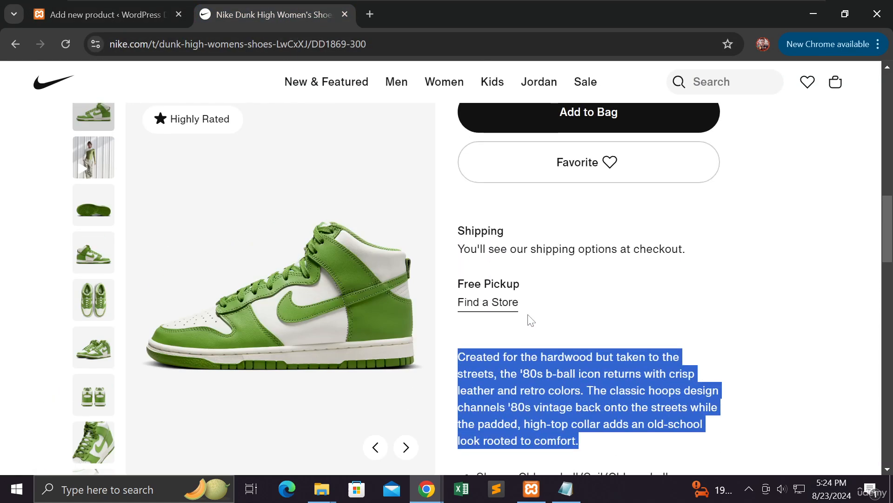
{"action": "scroll", "coordinate": [531, 321], "scroll_direction": "down", "scroll_amount": 3}
{"action": "scroll", "coordinate": [528, 321], "scroll_direction": "up", "scroll_amount": 7}
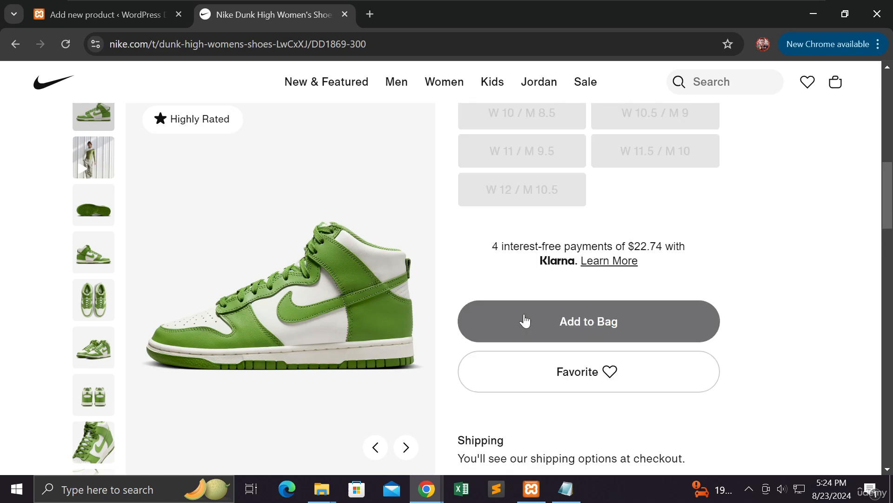
{"action": "scroll", "coordinate": [525, 320], "scroll_direction": "up", "scroll_amount": 10}
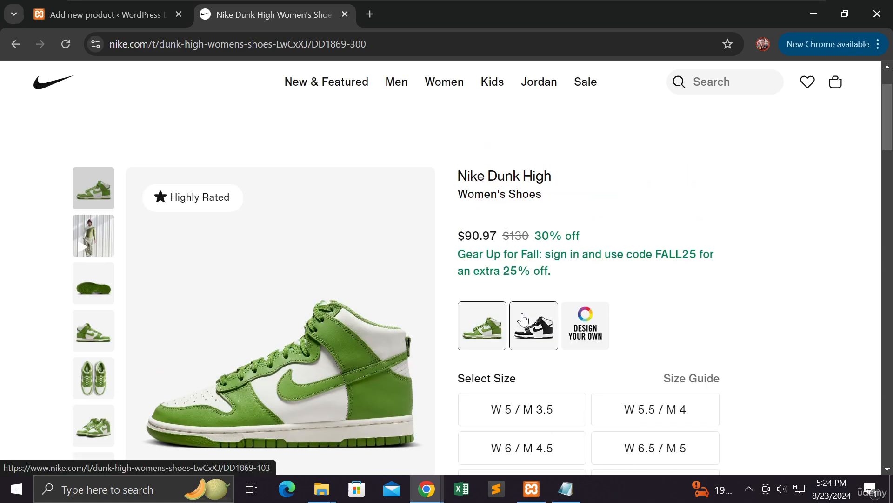
In the WordPress tab, append 'This is the Description' to the product description.
{"action": "left_click", "coordinate": [103, 10]}
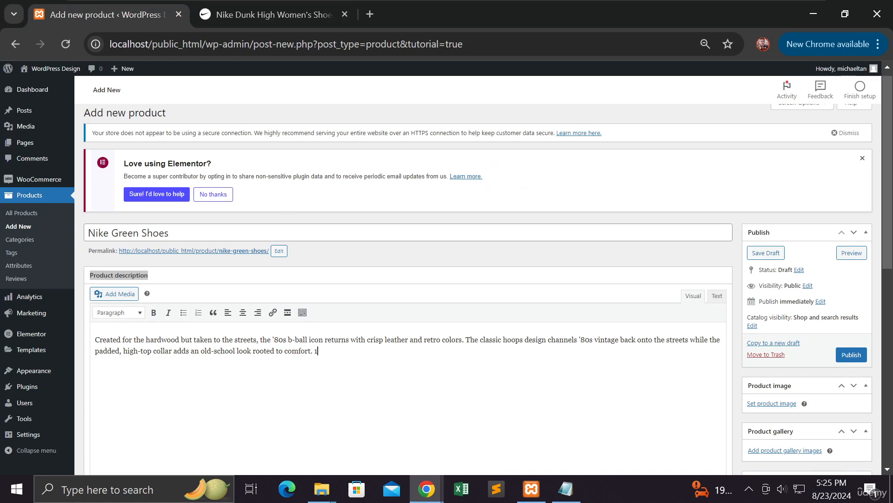
{"action": "type", "text": "This is d"}
{"action": "key", "text": "BackSpace"}
{"action": "type", "text": "the Ded"}
{"action": "scroll", "coordinate": [408, 344], "scroll_direction": "down", "scroll_amount": 7}
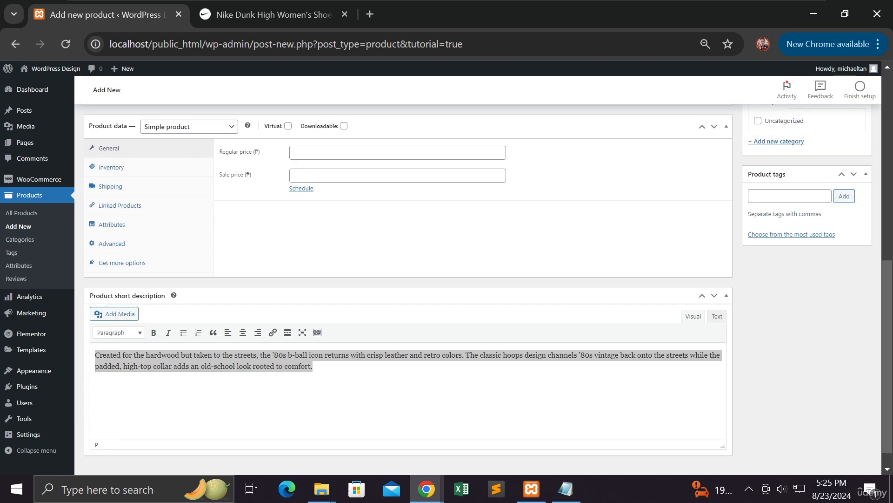
Add a second line 'Shorter Description' to the product short description.
{"action": "left_click", "coordinate": [314, 345]}
{"action": "key", "text": "Return"}
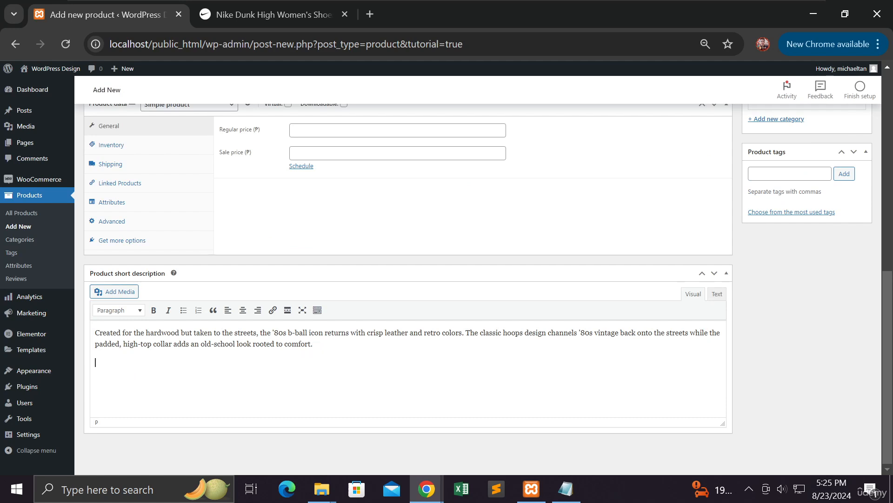
{"action": "type", "text": "DesShorter Des"}
{"action": "key", "text": "BackSpace"}
{"action": "key", "text": "BackSpace"}
{"action": "type", "text": "escript"}
{"action": "scroll", "coordinate": [362, 354], "scroll_direction": "up", "scroll_amount": 3}
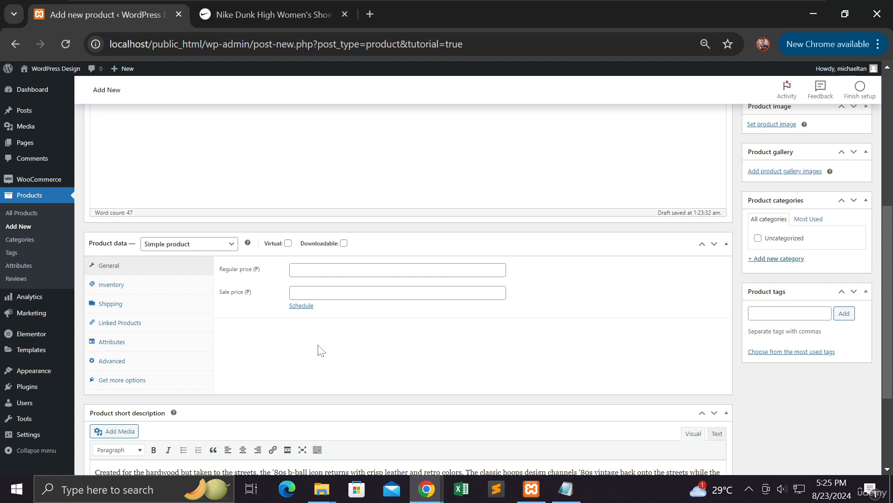
{"action": "scroll", "coordinate": [281, 338], "scroll_direction": "up", "scroll_amount": 1}
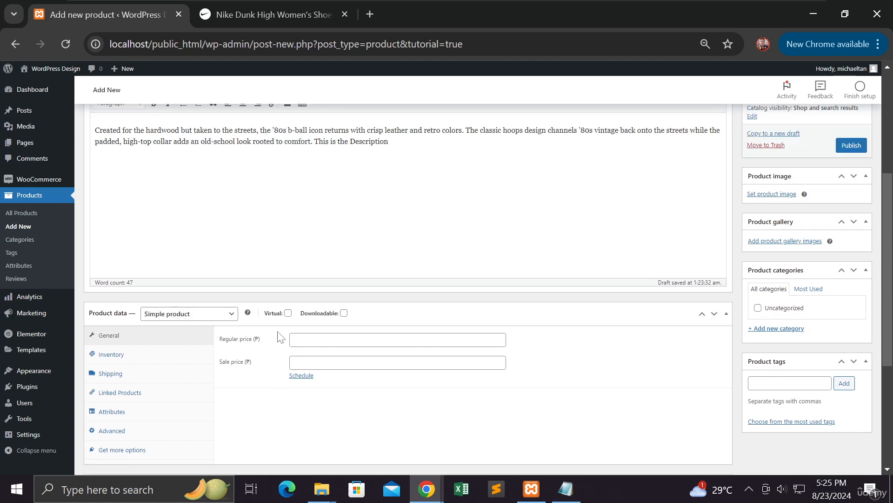
{"action": "left_click", "coordinate": [223, 317]}
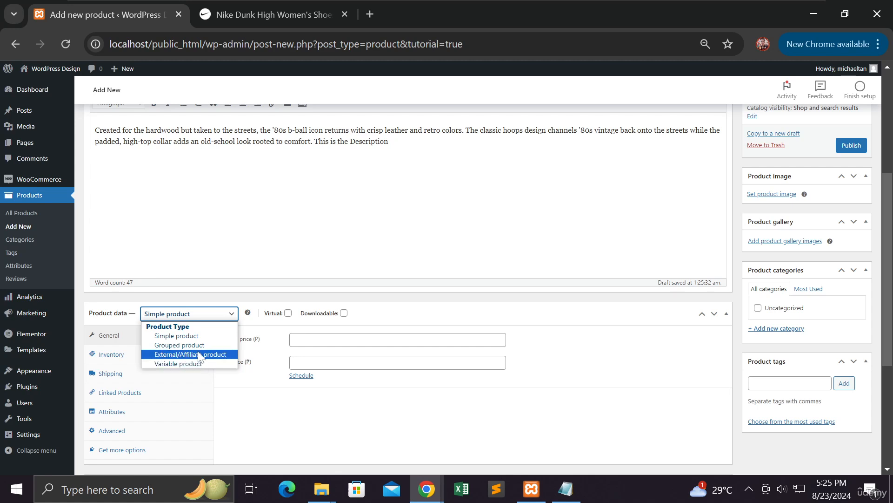
{"action": "left_click", "coordinate": [197, 339]}
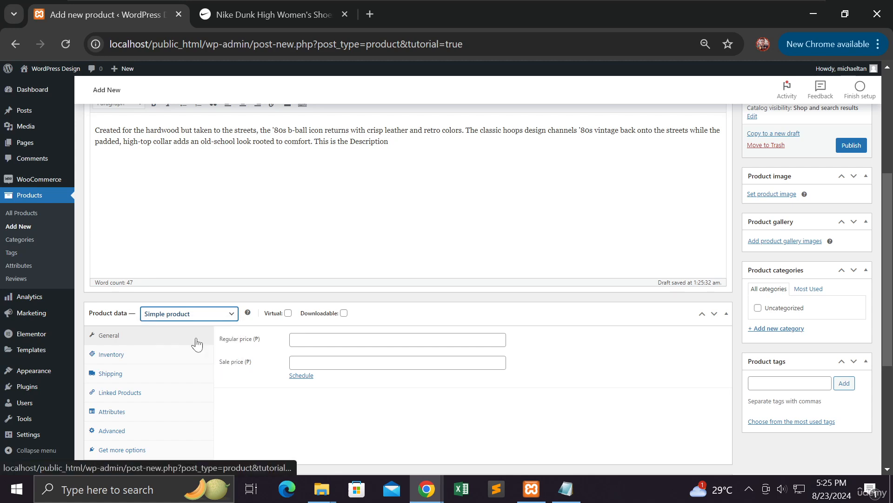
{"action": "left_click", "coordinate": [294, 340]}
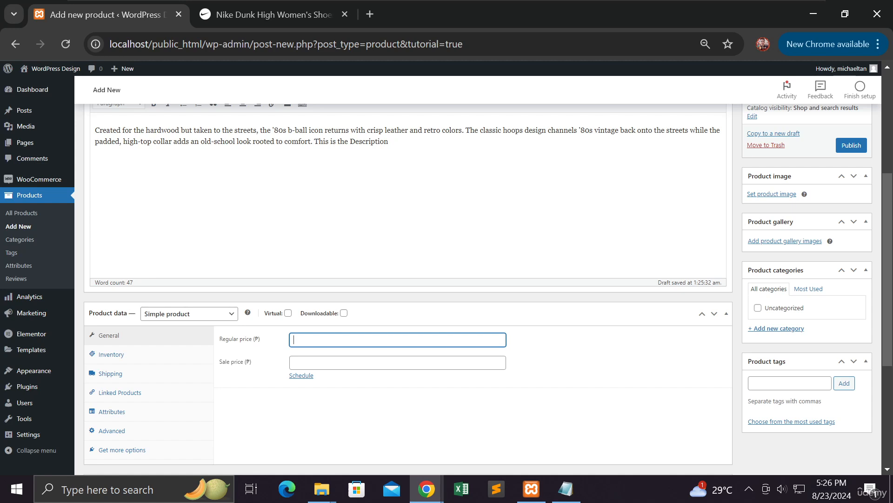
Give the product a regular price of 5000 and a sale price of 4500.
{"action": "type", "text": "5000"}
{"action": "left_click", "coordinate": [306, 362]}
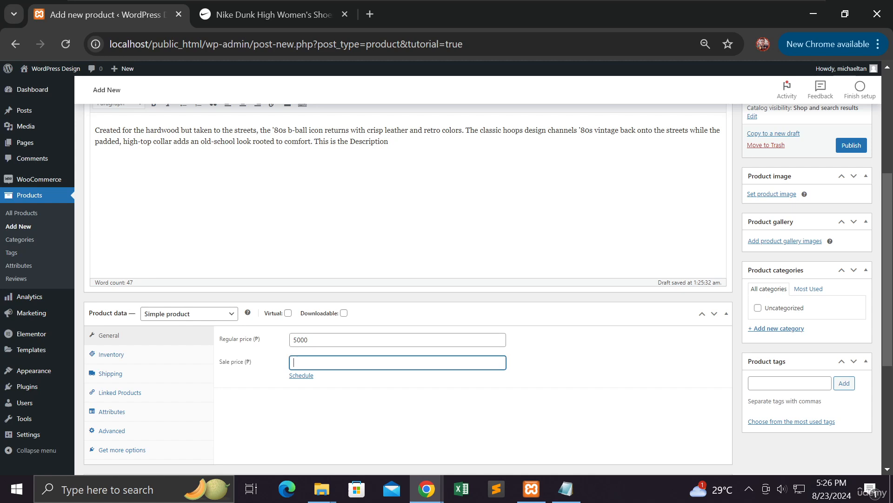
{"action": "type", "text": "4500"}
{"action": "scroll", "coordinate": [642, 393], "scroll_direction": "down", "scroll_amount": 4}
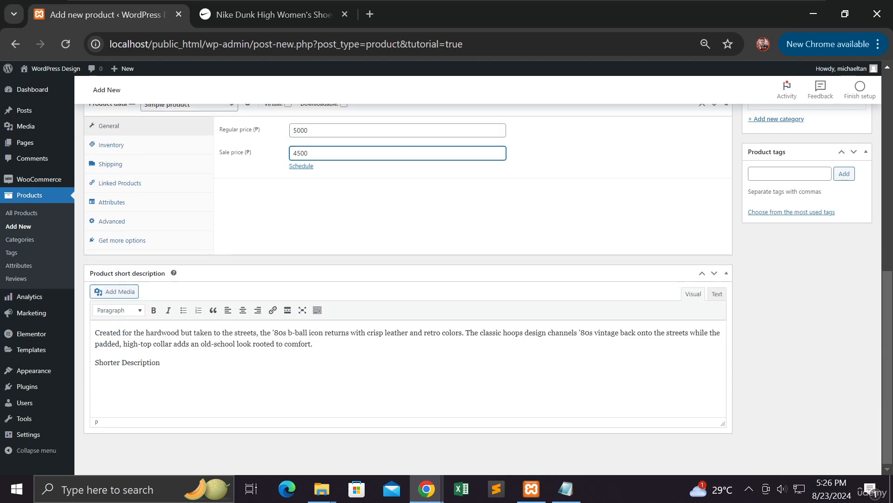
{"action": "scroll", "coordinate": [638, 386], "scroll_direction": "up", "scroll_amount": 3}
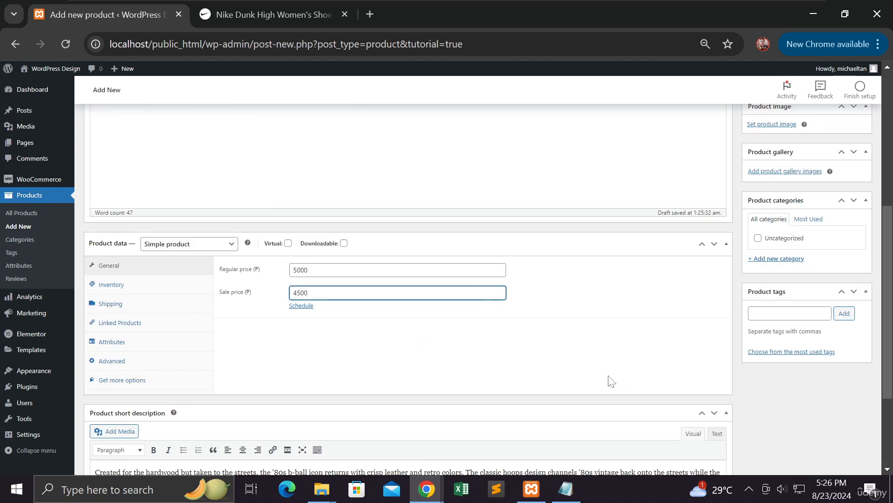
{"action": "left_click", "coordinate": [776, 259]}
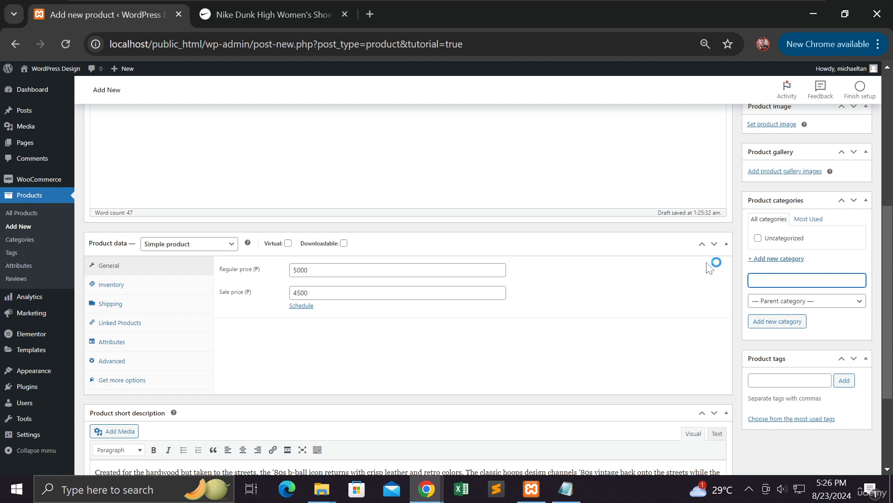
Set the blue and white sneaker photo as the product's main image.
{"action": "scroll", "coordinate": [708, 268], "scroll_direction": "up", "scroll_amount": 5}
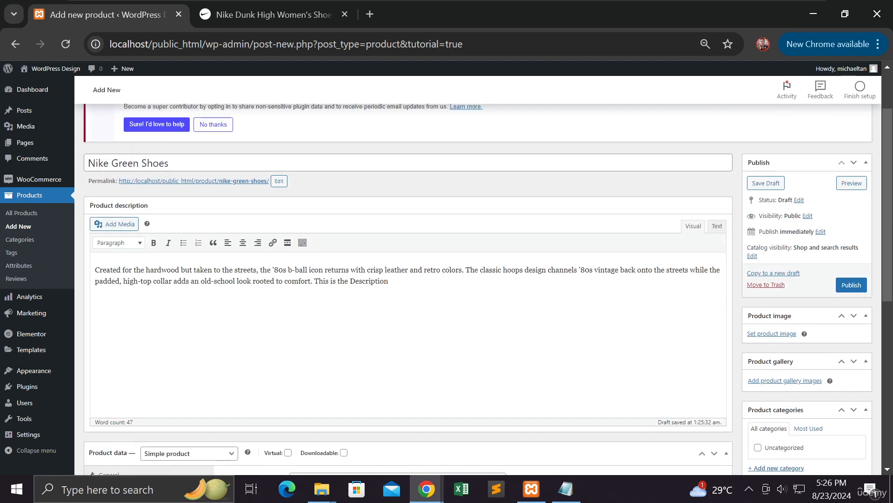
{"action": "scroll", "coordinate": [700, 279], "scroll_direction": "up", "scroll_amount": 2}
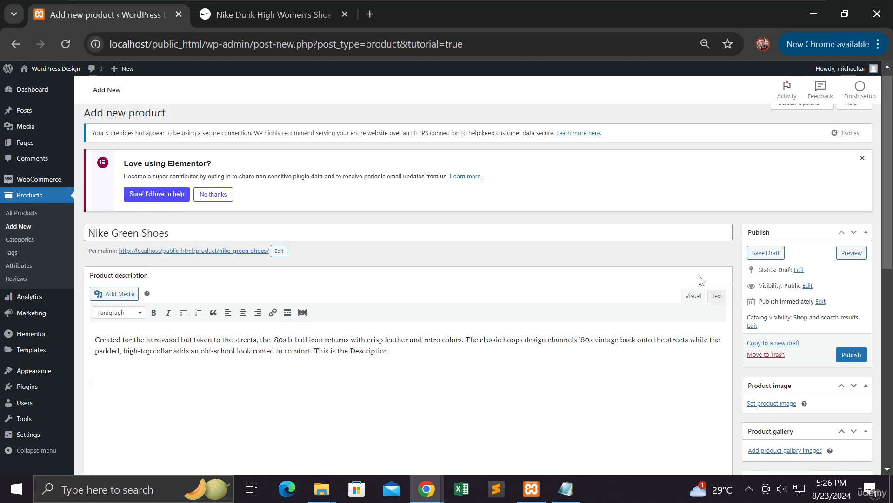
{"action": "scroll", "coordinate": [700, 279], "scroll_direction": "down", "scroll_amount": 5}
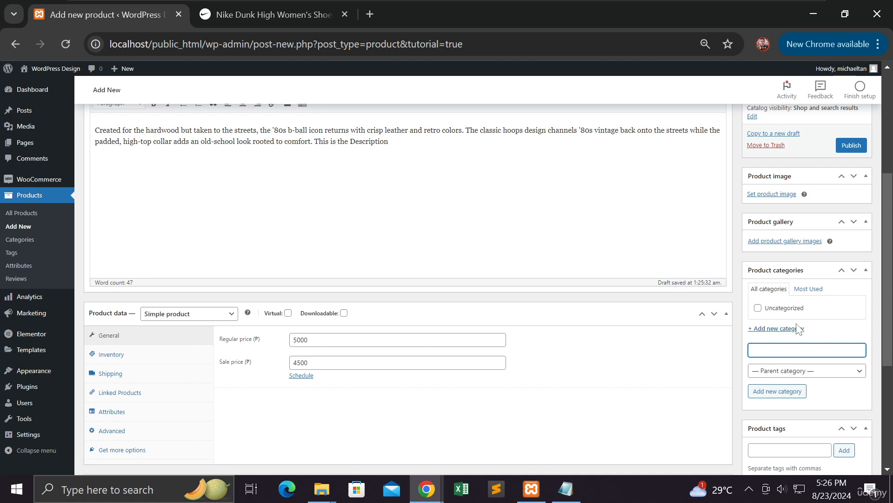
{"action": "left_click", "coordinate": [780, 194]}
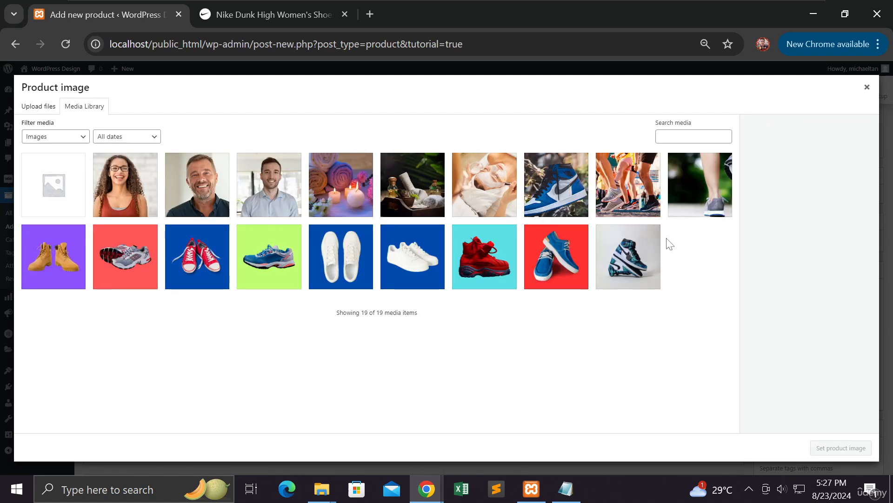
{"action": "left_click", "coordinate": [604, 268]}
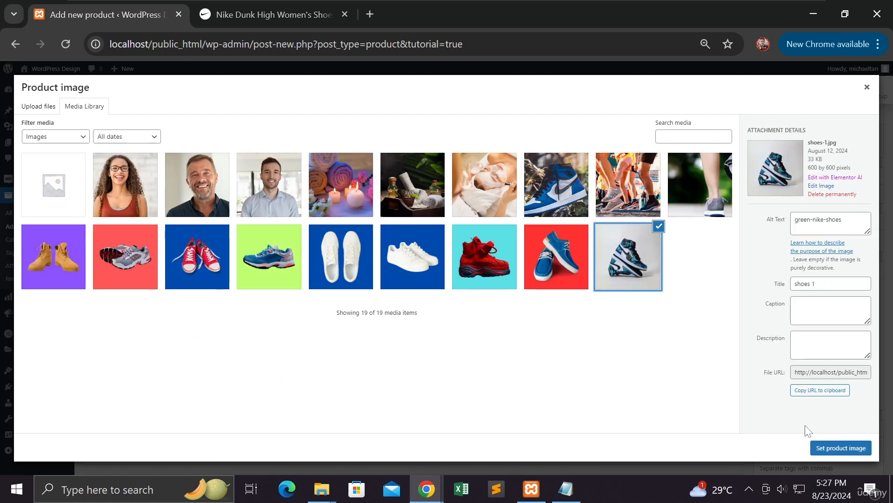
{"action": "left_click", "coordinate": [837, 450]}
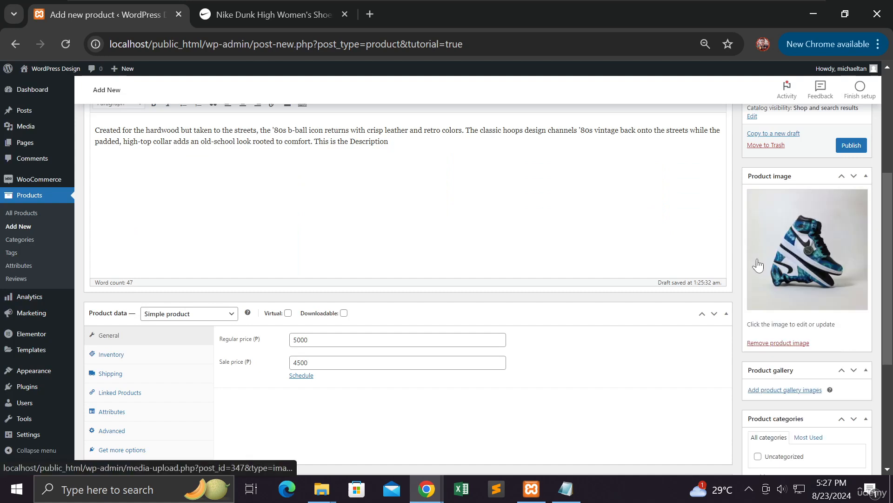
Bring up the media library for adding product gallery images.
{"action": "scroll", "coordinate": [760, 265], "scroll_direction": "down", "scroll_amount": 5}
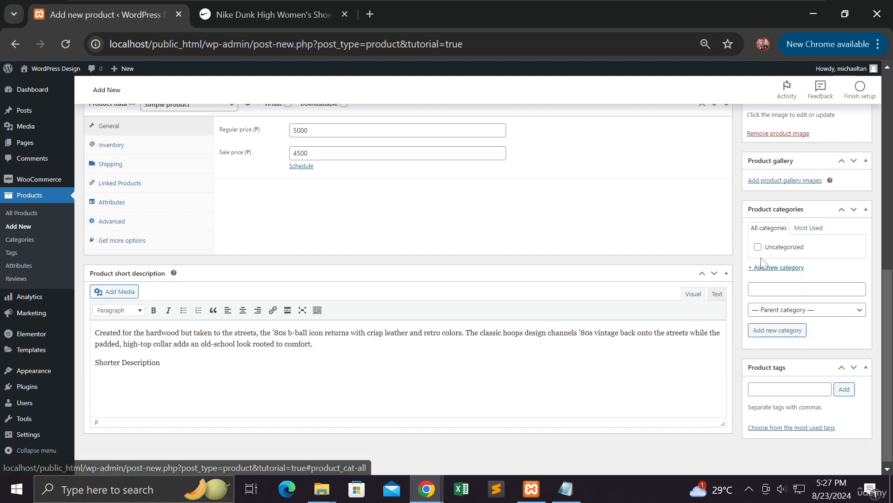
{"action": "scroll", "coordinate": [716, 260], "scroll_direction": "up", "scroll_amount": 3}
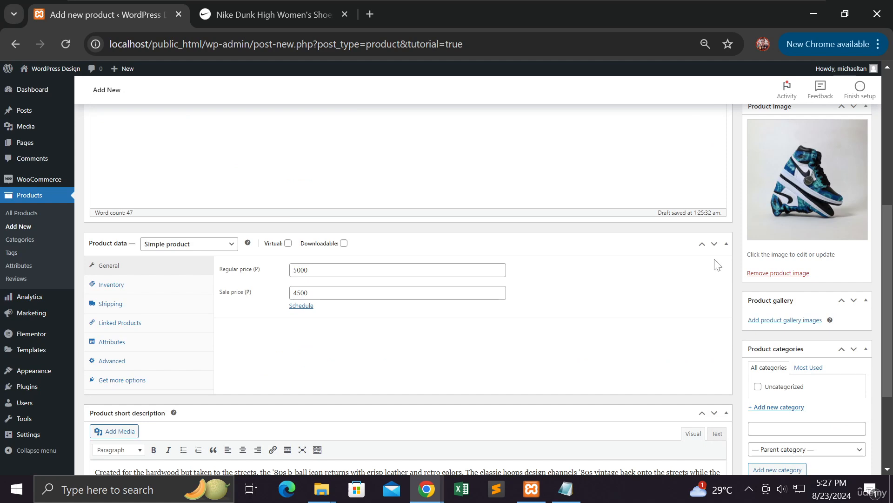
{"action": "scroll", "coordinate": [715, 261], "scroll_direction": "down", "scroll_amount": 3}
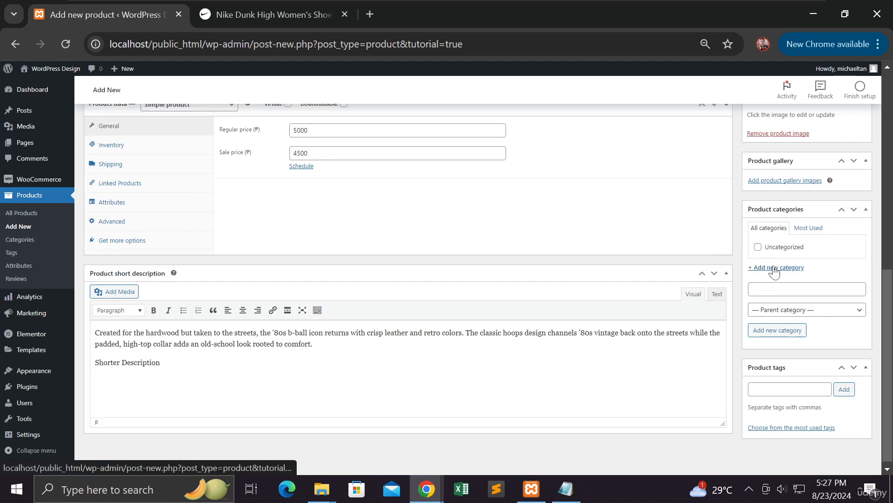
{"action": "left_click", "coordinate": [785, 182]}
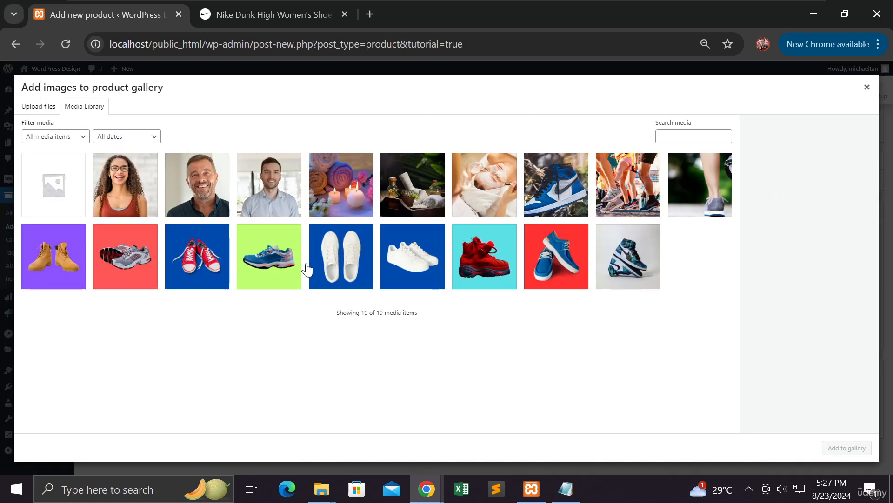
Add shoes-5, shoes-7 and shoes-8 to the product gallery.
{"action": "left_click", "coordinate": [277, 269]}
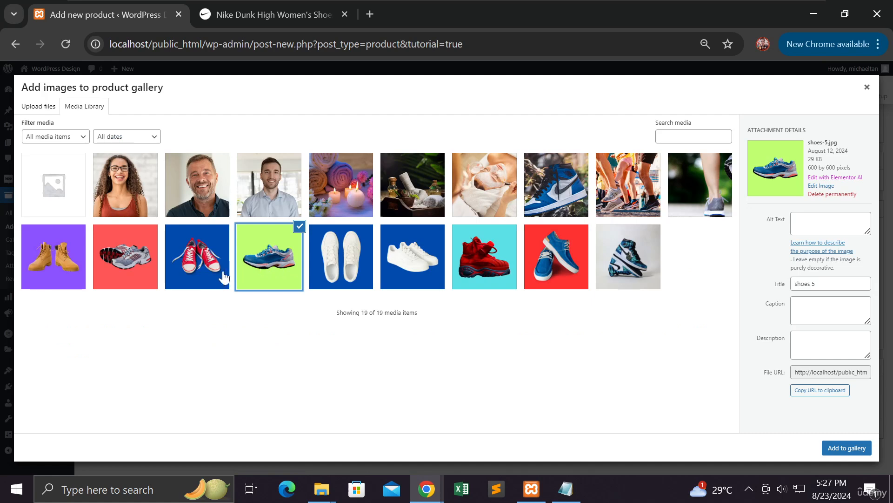
{"action": "left_click", "coordinate": [150, 283]}
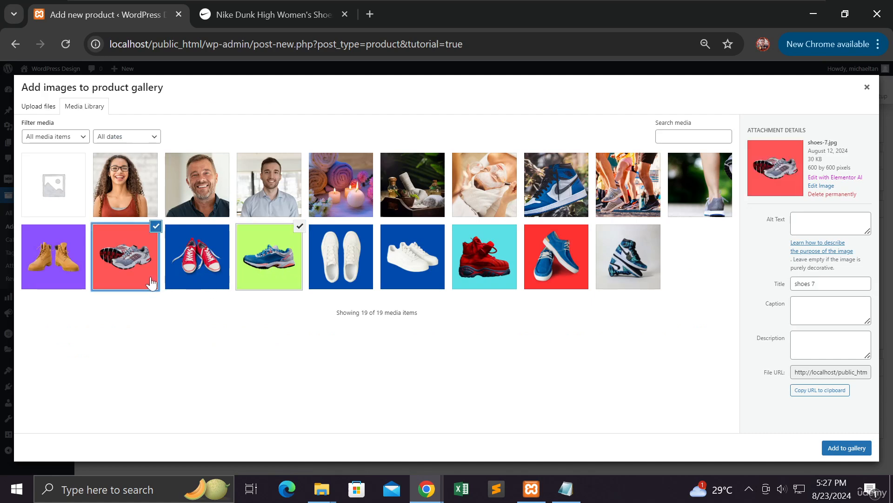
{"action": "left_click", "coordinate": [205, 275]}
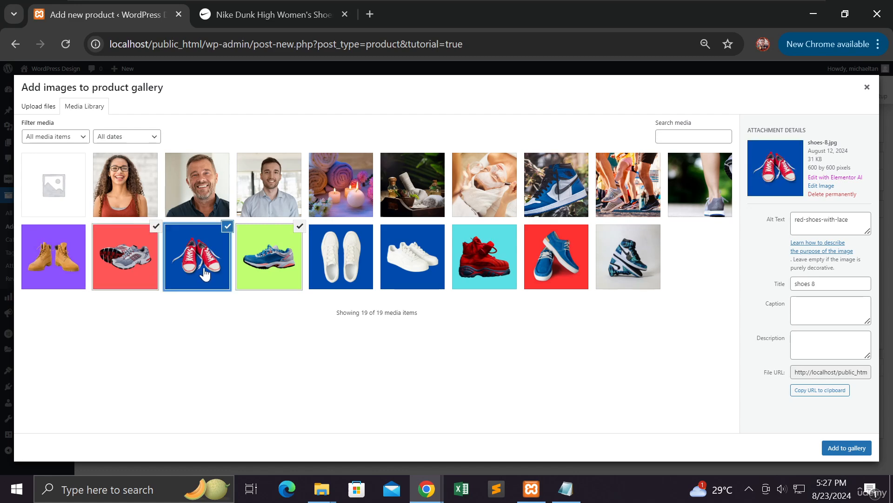
{"action": "left_click", "coordinate": [848, 448]}
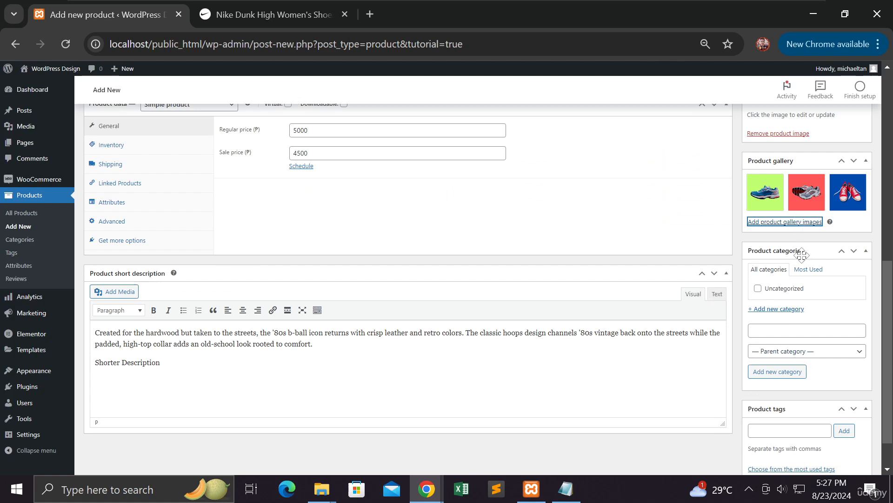
{"action": "left_click", "coordinate": [788, 310]}
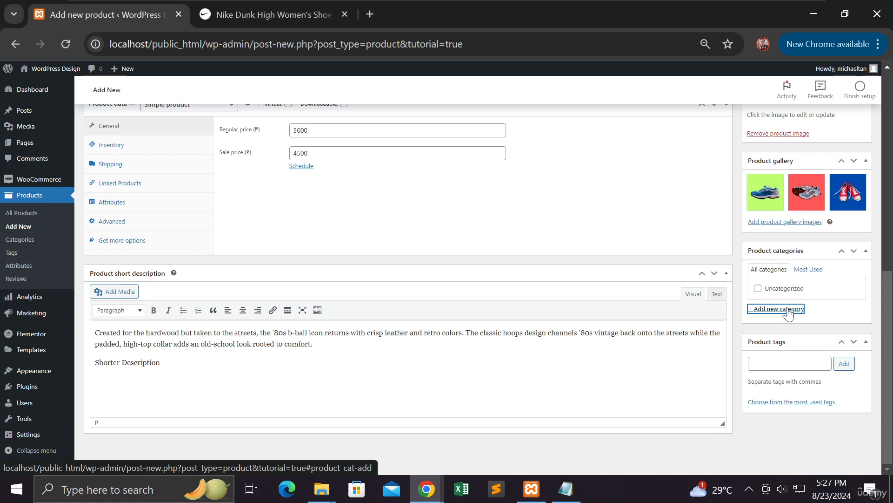
Create a new 'Green Shoes' product category.
{"action": "left_click", "coordinate": [788, 310]}
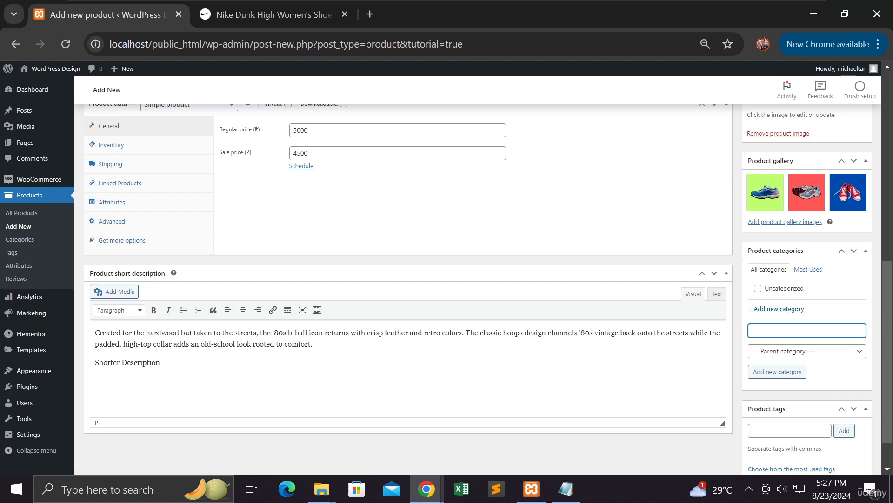
{"action": "type", "text": "Gree H"}
{"action": "type", "text": "Shoes"}
{"action": "left_click", "coordinate": [762, 373]}
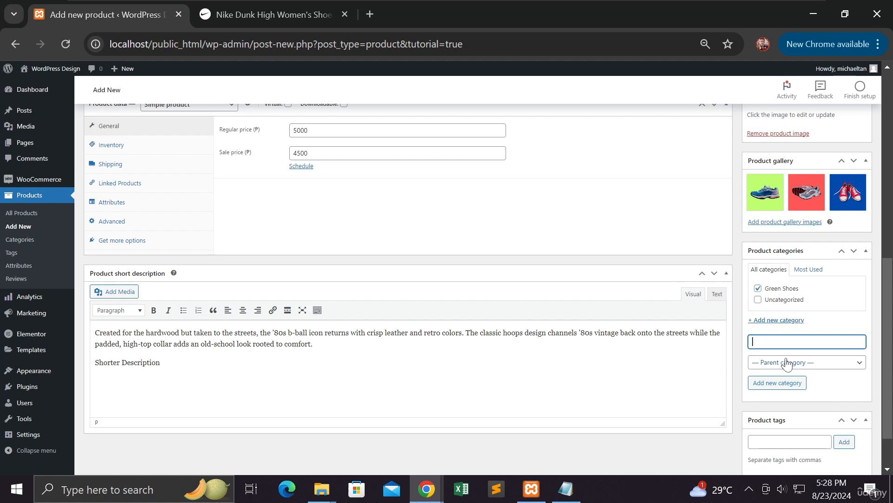
Tag the product with 'shoes' and 'green shoes'.
{"action": "scroll", "coordinate": [786, 365], "scroll_direction": "down", "scroll_amount": 2}
{"action": "left_click", "coordinate": [773, 385]}
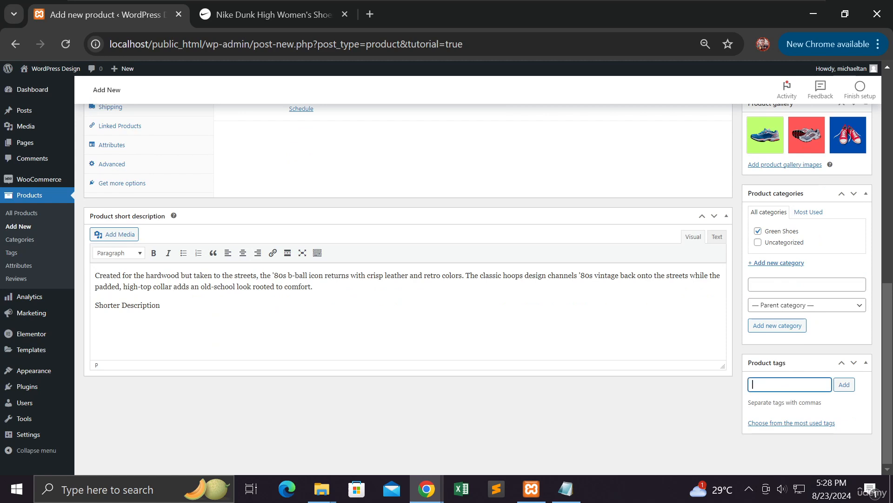
{"action": "type", "text": "shoes, green shoes,"}
{"action": "left_click", "coordinate": [846, 386]}
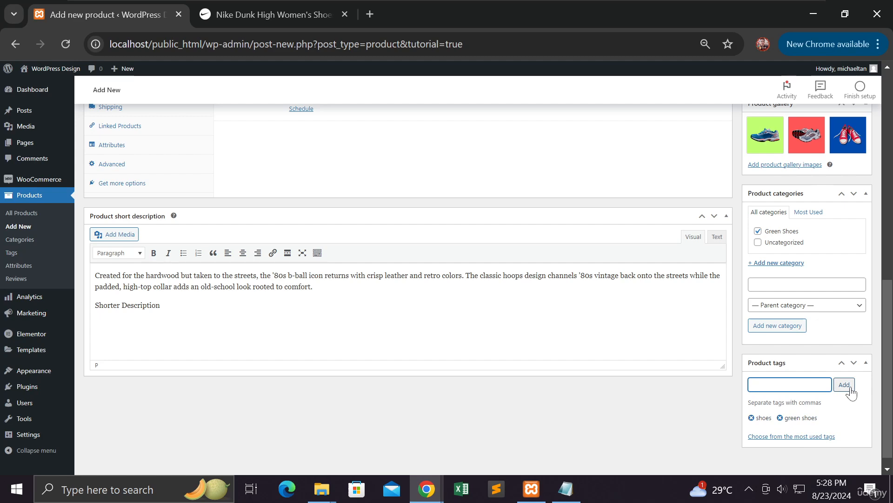
{"action": "scroll", "coordinate": [761, 363], "scroll_direction": "up", "scroll_amount": 15}
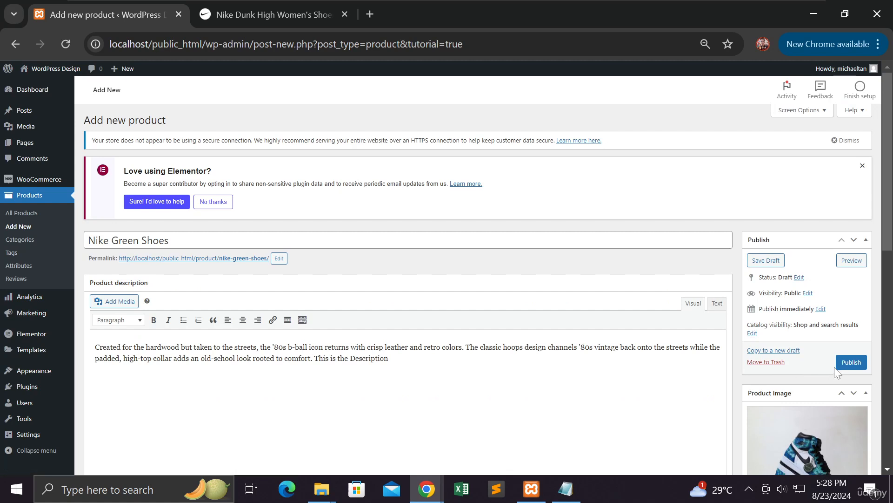
Publish the Nike Green Shoes product.
{"action": "left_click", "coordinate": [851, 366]}
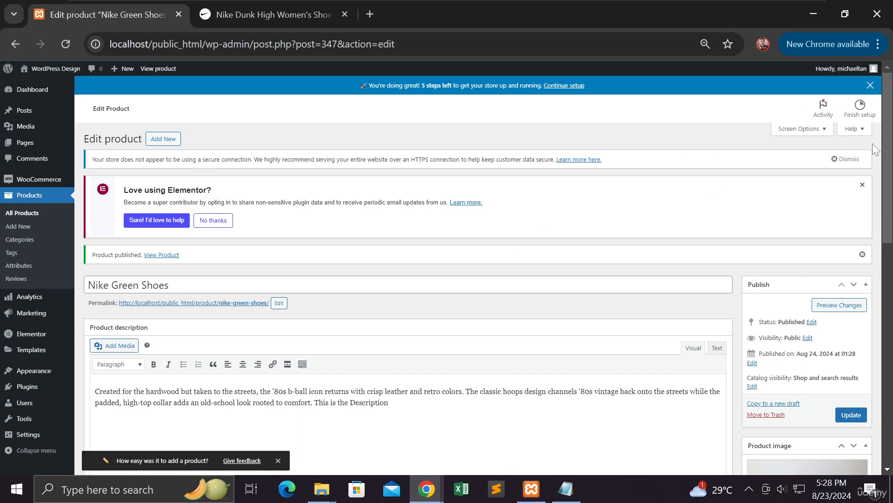
{"action": "scroll", "coordinate": [821, 275], "scroll_direction": "down", "scroll_amount": 3}
Open the Nike Green Shoes product page in a new tab and look over it.
{"action": "right_click", "coordinate": [172, 256]}
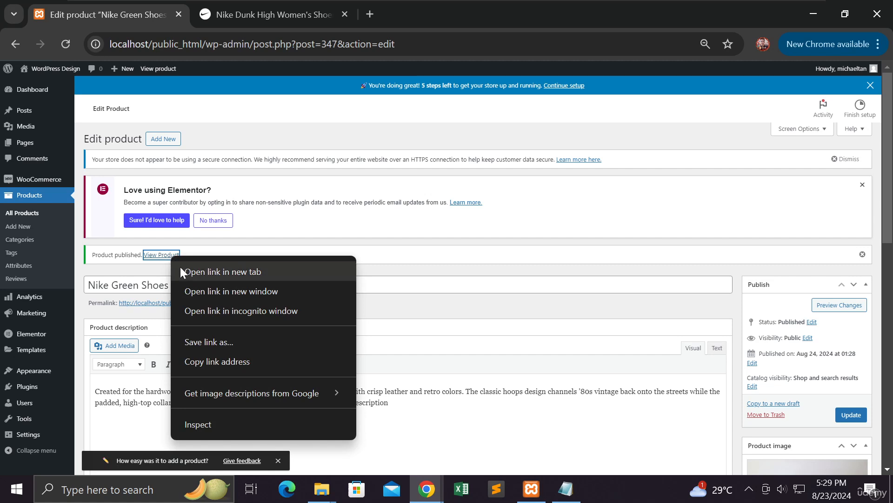
{"action": "left_click", "coordinate": [181, 272]}
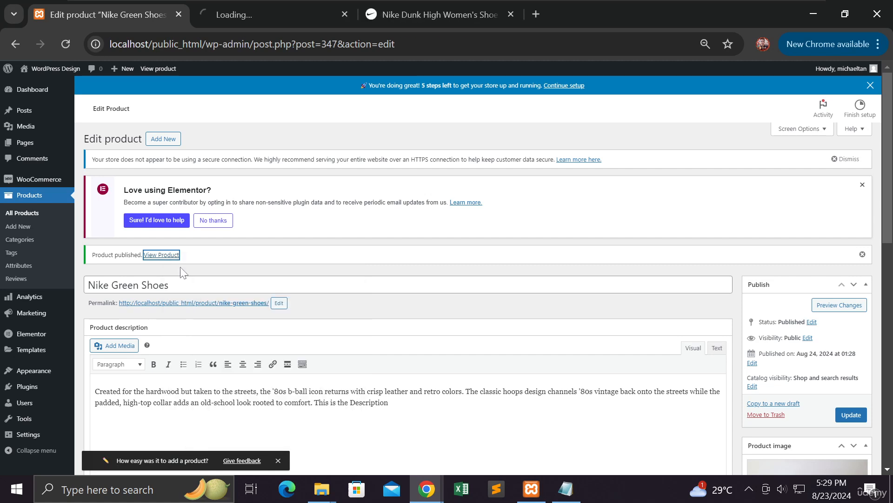
{"action": "left_click", "coordinate": [262, 16]}
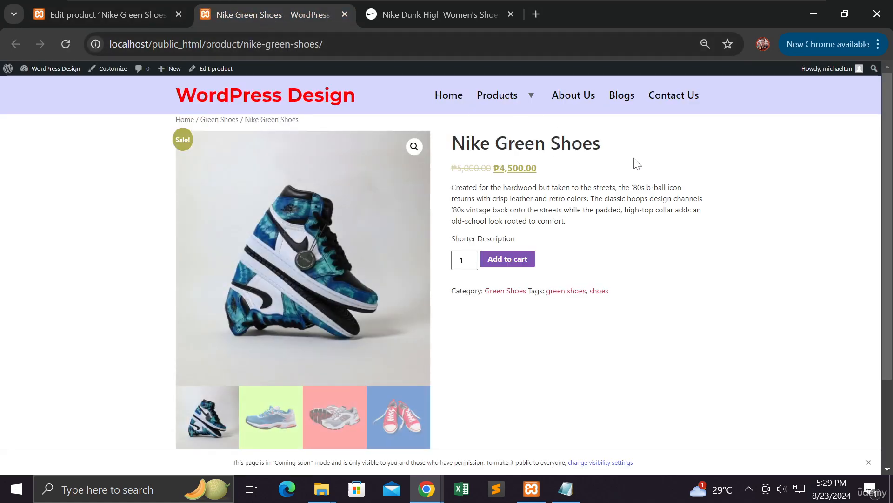
{"action": "scroll", "coordinate": [659, 270], "scroll_direction": "down", "scroll_amount": 2}
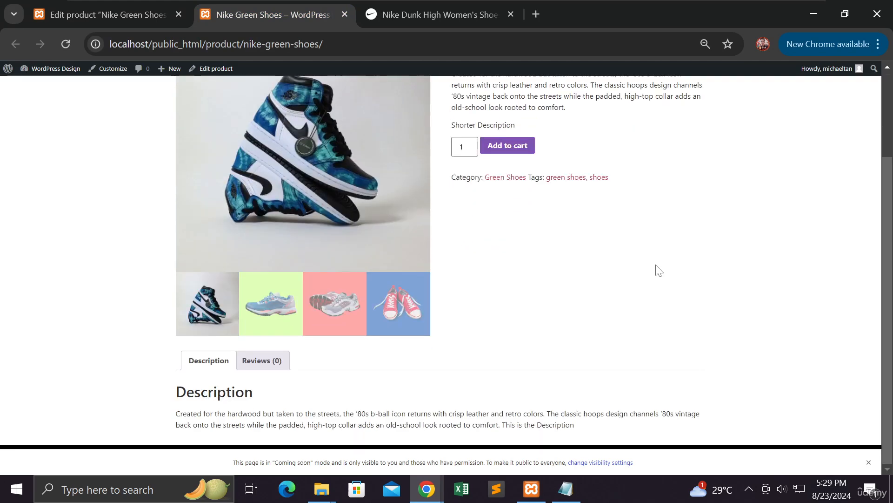
{"action": "scroll", "coordinate": [658, 270], "scroll_direction": "up", "scroll_amount": 2}
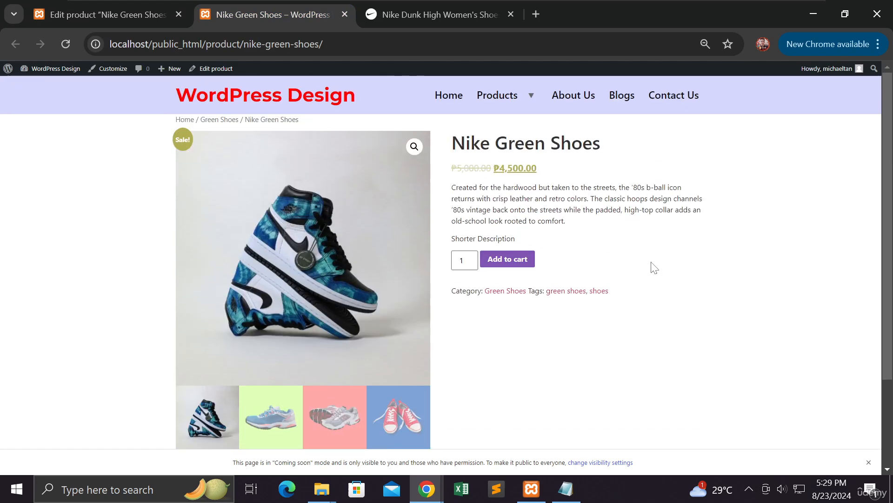
{"action": "scroll", "coordinate": [653, 268], "scroll_direction": "down", "scroll_amount": 2}
{"action": "scroll", "coordinate": [650, 267], "scroll_direction": "up", "scroll_amount": 2}
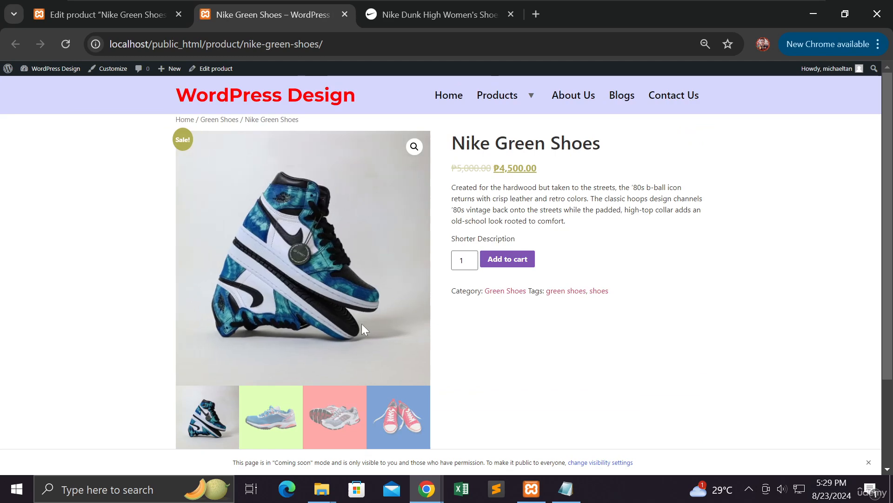
Cycle through the four product gallery images, ending back on the first sneaker picture.
{"action": "left_click", "coordinate": [285, 421]}
{"action": "left_click", "coordinate": [334, 421]}
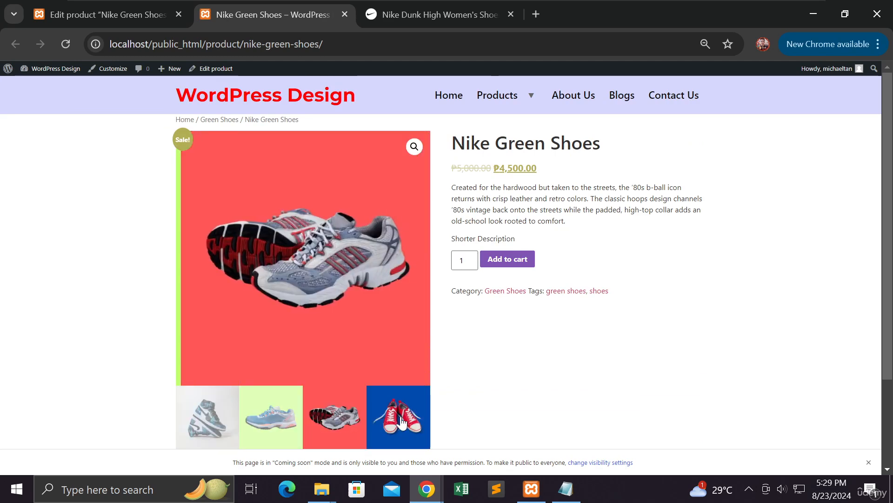
{"action": "left_click", "coordinate": [395, 419]}
{"action": "left_click", "coordinate": [334, 416]}
{"action": "left_click", "coordinate": [269, 415]}
{"action": "left_click", "coordinate": [216, 415]}
{"action": "left_click", "coordinate": [269, 414]}
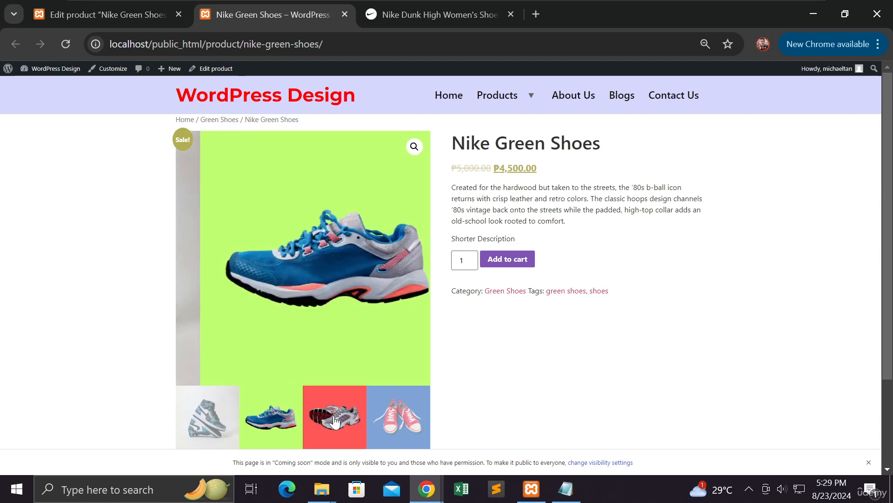
{"action": "left_click", "coordinate": [333, 415]}
{"action": "left_click", "coordinate": [395, 415]}
{"action": "left_click", "coordinate": [221, 413]}
{"action": "left_click", "coordinate": [221, 410]}
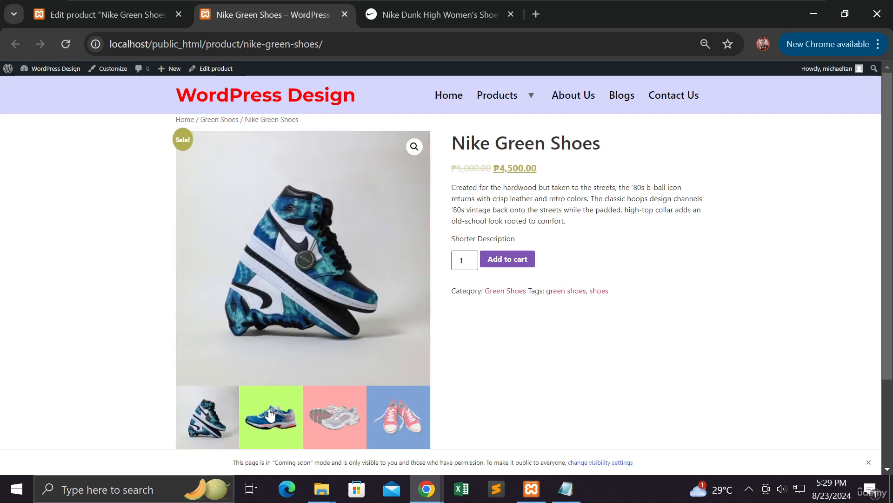
{"action": "left_click", "coordinate": [269, 415]}
{"action": "left_click", "coordinate": [346, 416]}
{"action": "left_click", "coordinate": [395, 417]}
{"action": "left_click", "coordinate": [327, 417]}
{"action": "left_click", "coordinate": [271, 415]}
{"action": "left_click", "coordinate": [219, 417]}
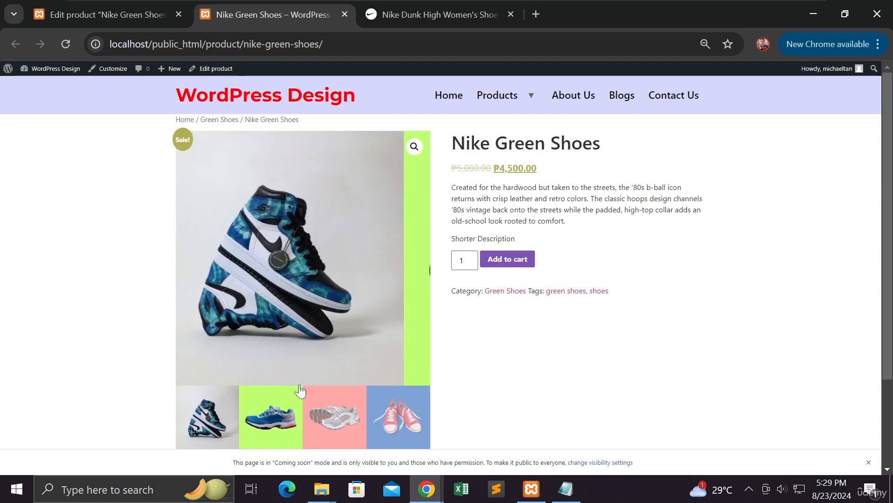
Show the product's Reviews section and scroll through it.
{"action": "scroll", "coordinate": [538, 360], "scroll_direction": "down", "scroll_amount": 2}
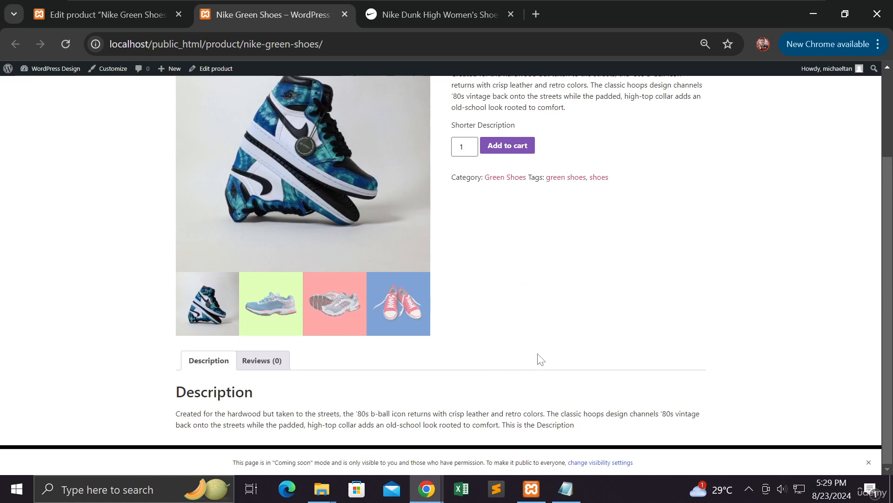
{"action": "left_click", "coordinate": [276, 361]}
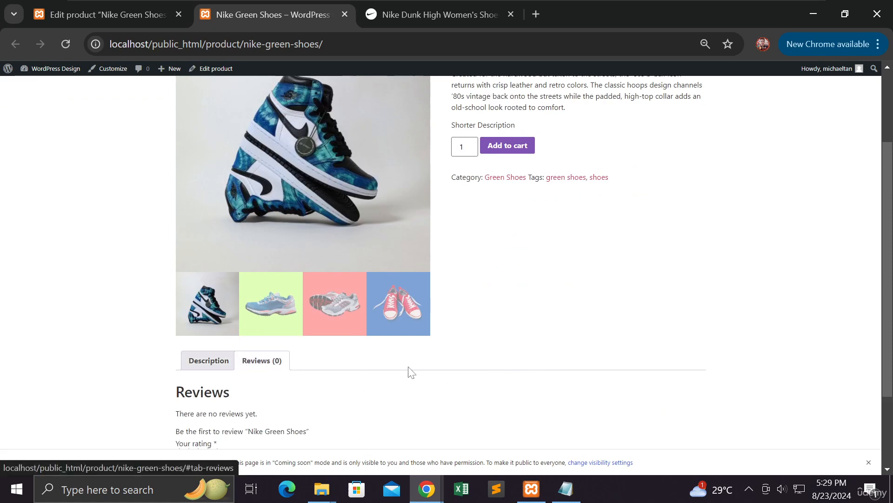
{"action": "scroll", "coordinate": [419, 372], "scroll_direction": "down", "scroll_amount": 2}
{"action": "scroll", "coordinate": [425, 373], "scroll_direction": "up", "scroll_amount": 3}
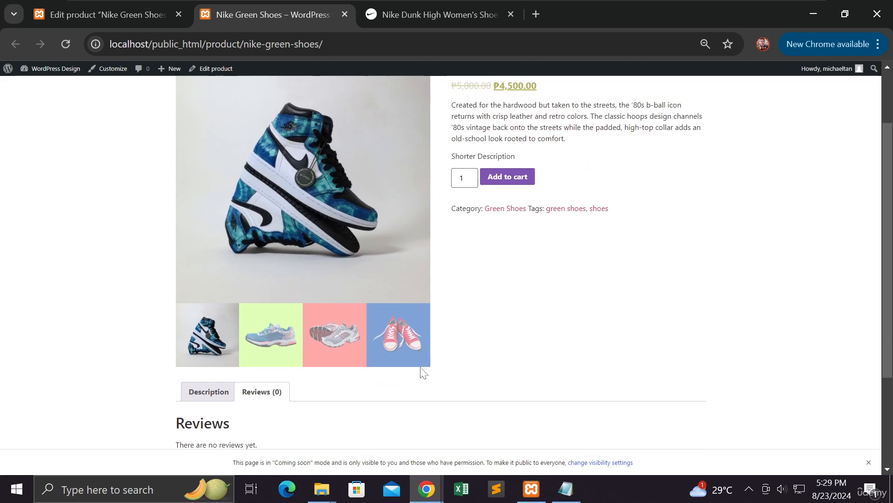
{"action": "scroll", "coordinate": [421, 370], "scroll_direction": "up", "scroll_amount": 1}
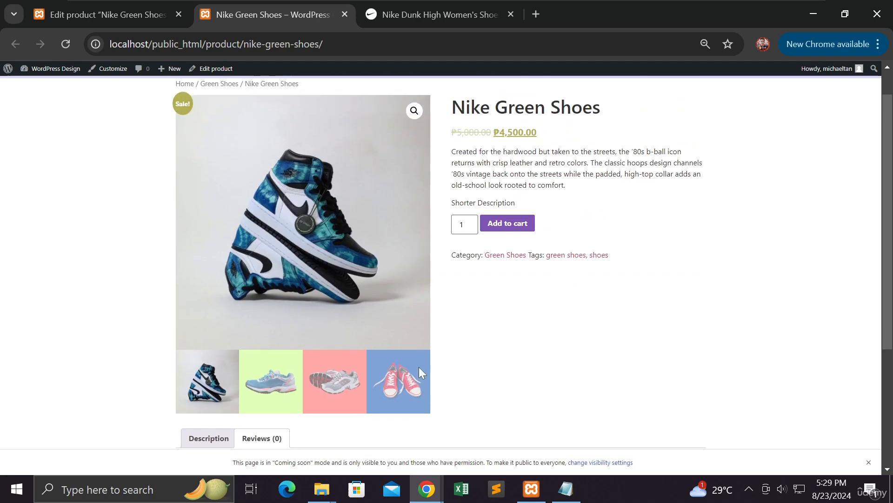
{"action": "scroll", "coordinate": [418, 368], "scroll_direction": "down", "scroll_amount": 4}
{"action": "scroll", "coordinate": [418, 368], "scroll_direction": "up", "scroll_amount": 5}
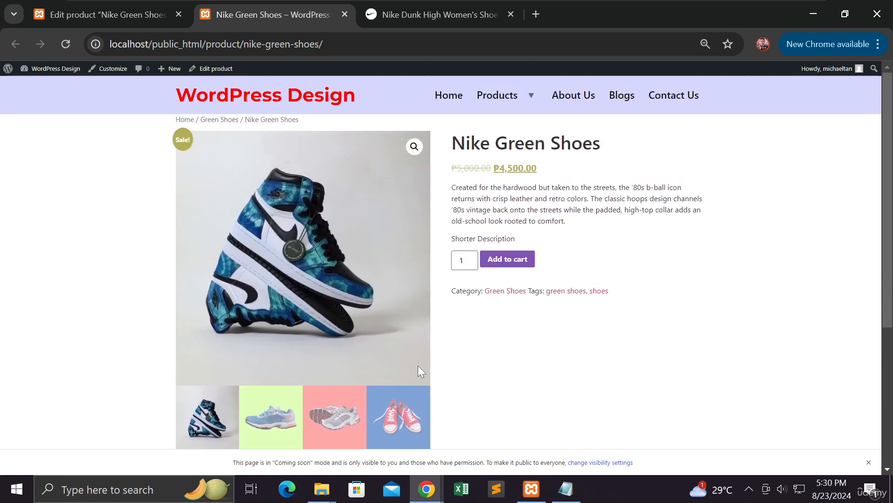
{"action": "left_click", "coordinate": [519, 267]}
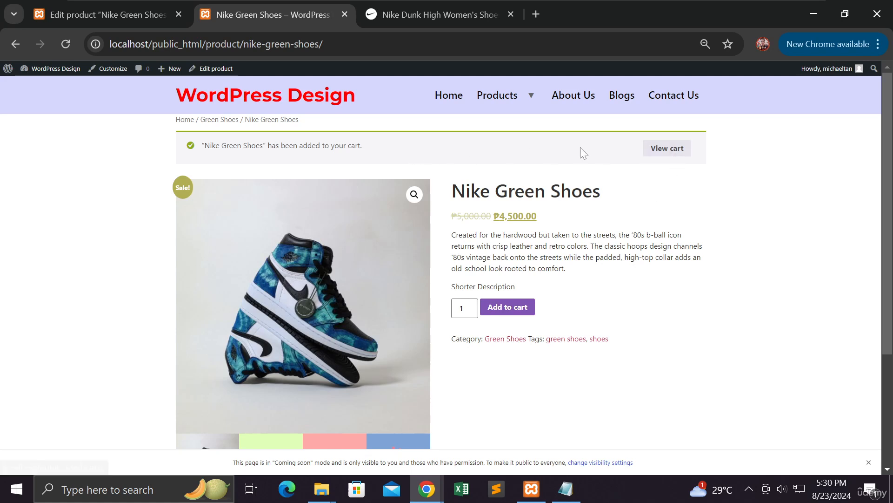
{"action": "left_click", "coordinate": [661, 149]}
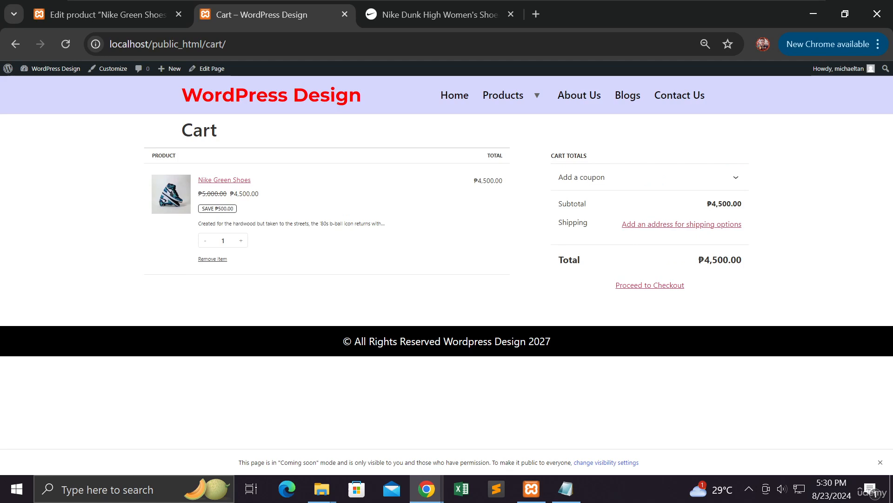
Go from the cart to checkout and scroll to the 'no payment methods available' notice and Place Order.
{"action": "left_click", "coordinate": [638, 291]}
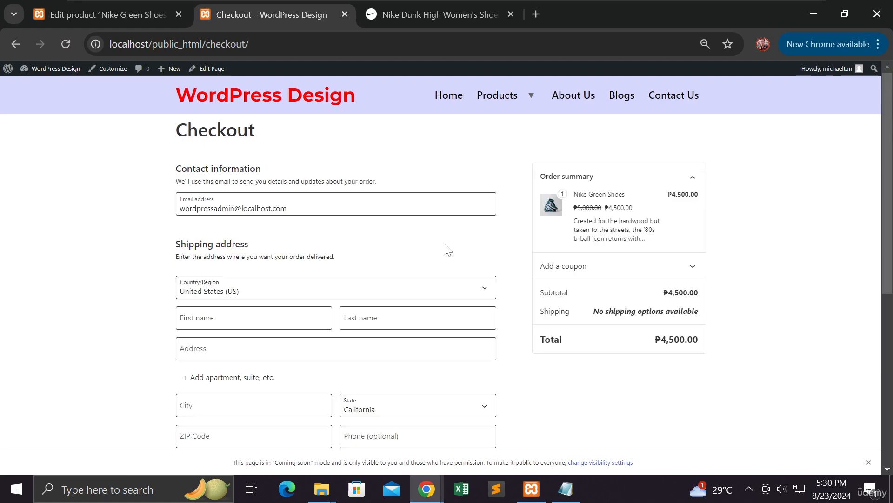
{"action": "scroll", "coordinate": [447, 249], "scroll_direction": "down", "scroll_amount": 3}
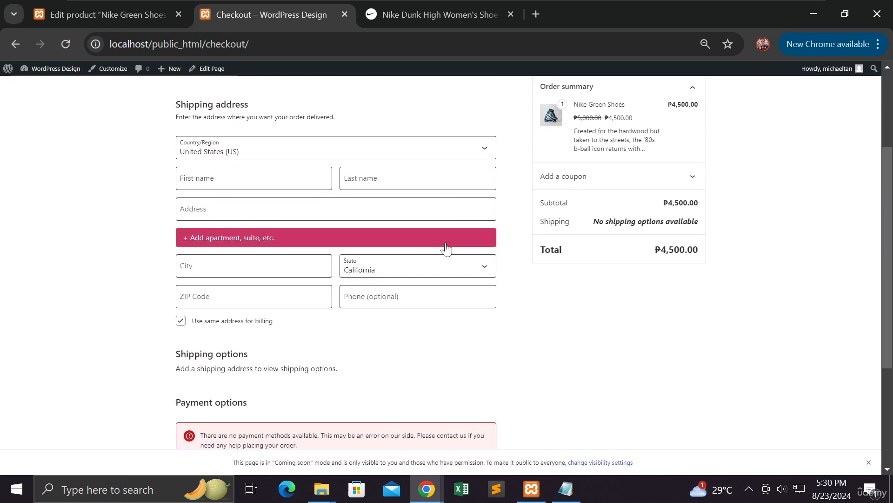
{"action": "scroll", "coordinate": [576, 279], "scroll_direction": "down", "scroll_amount": 3}
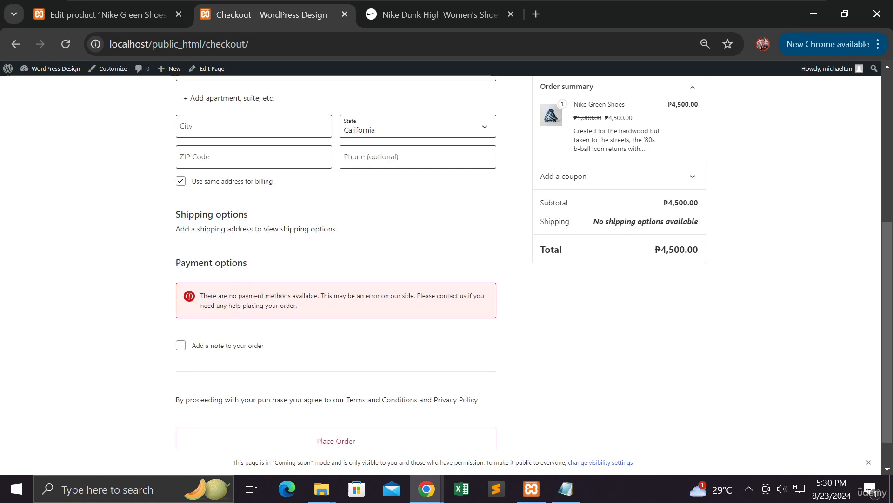
{"action": "scroll", "coordinate": [248, 296], "scroll_direction": "up", "scroll_amount": 6}
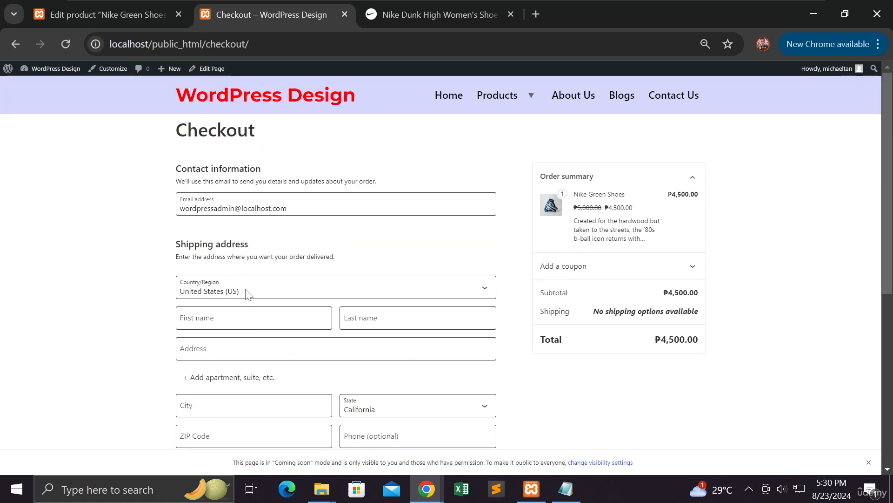
{"action": "scroll", "coordinate": [248, 295], "scroll_direction": "down", "scroll_amount": 4}
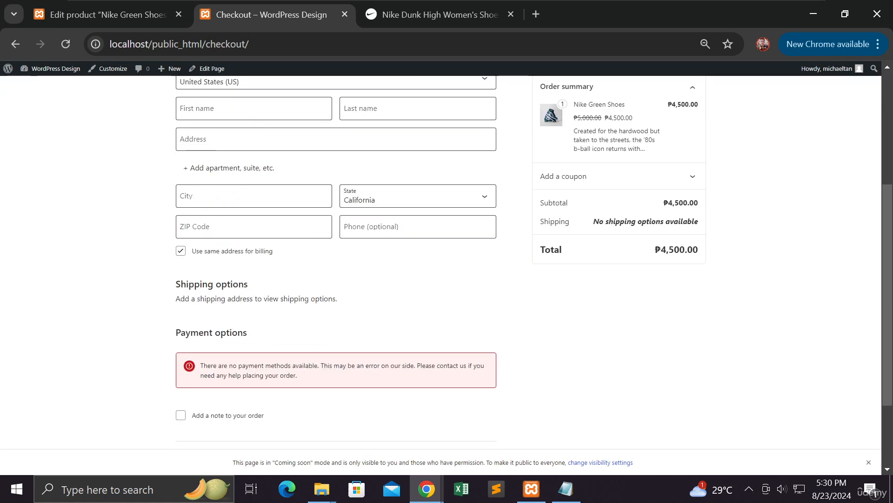
{"action": "scroll", "coordinate": [248, 295], "scroll_direction": "up", "scroll_amount": 4}
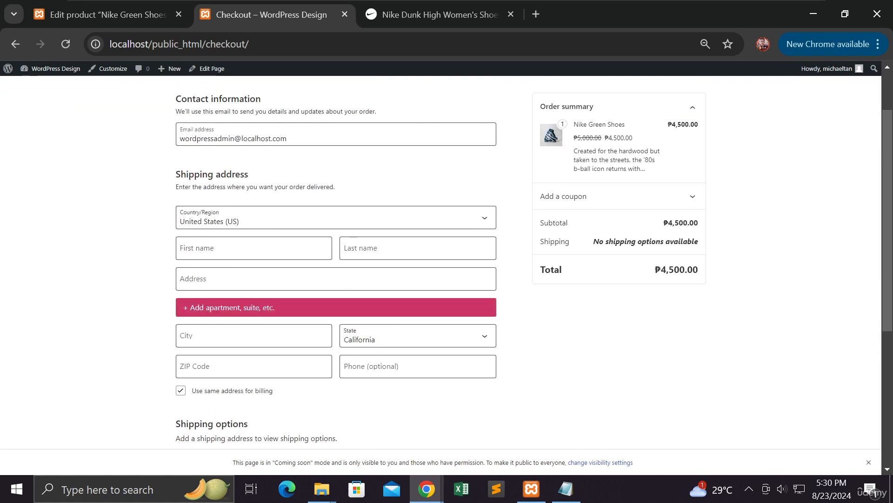
{"action": "scroll", "coordinate": [248, 295], "scroll_direction": "down", "scroll_amount": 4}
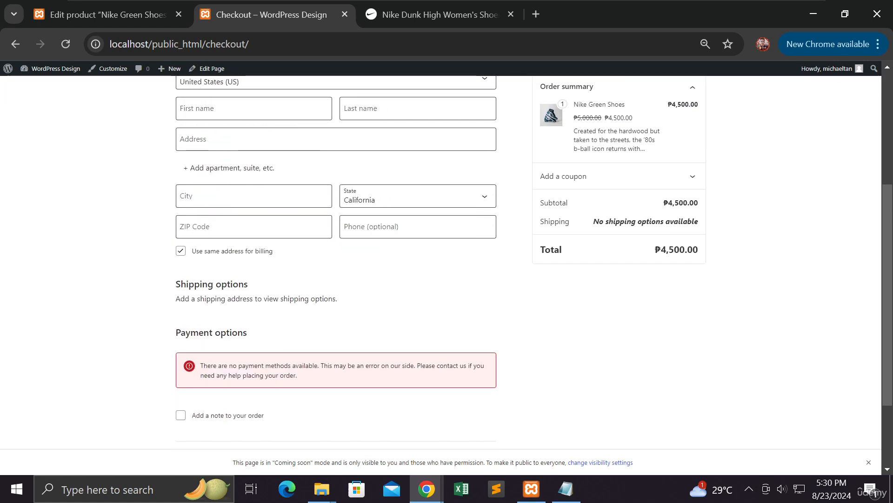
{"action": "scroll", "coordinate": [247, 291], "scroll_direction": "down", "scroll_amount": 2}
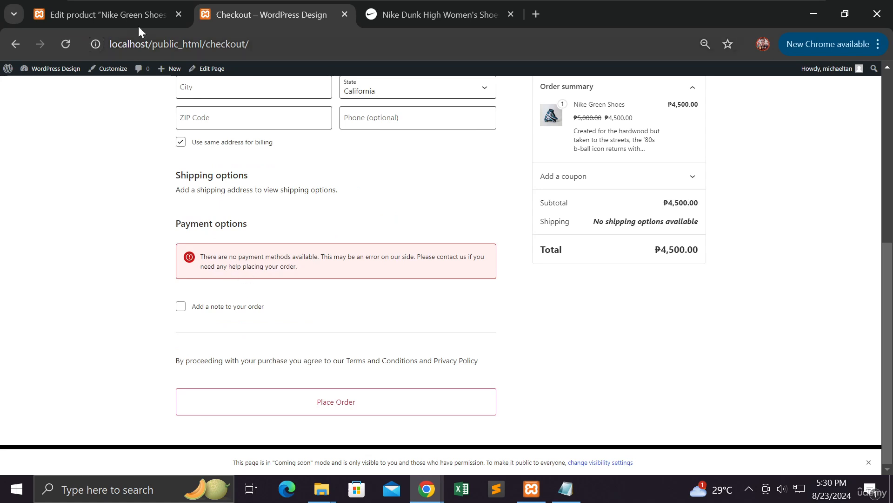
Return to the product editor tab and open WooCommerce Settings from the admin sidebar.
{"action": "left_click", "coordinate": [129, 8]}
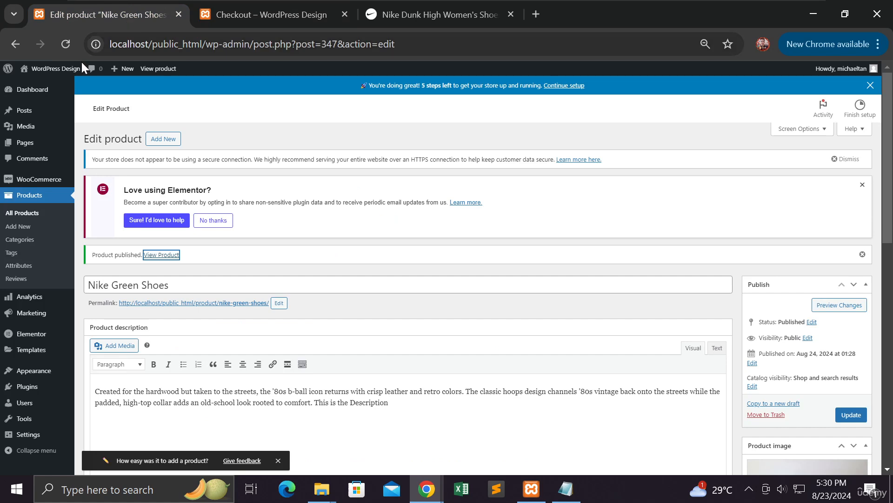
{"action": "mouse_move", "coordinate": [54, 75]}
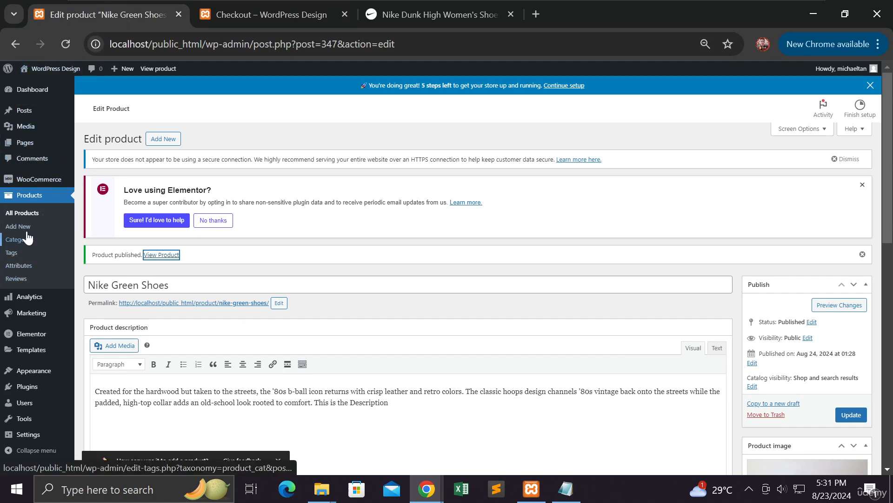
{"action": "mouse_move", "coordinate": [41, 183]}
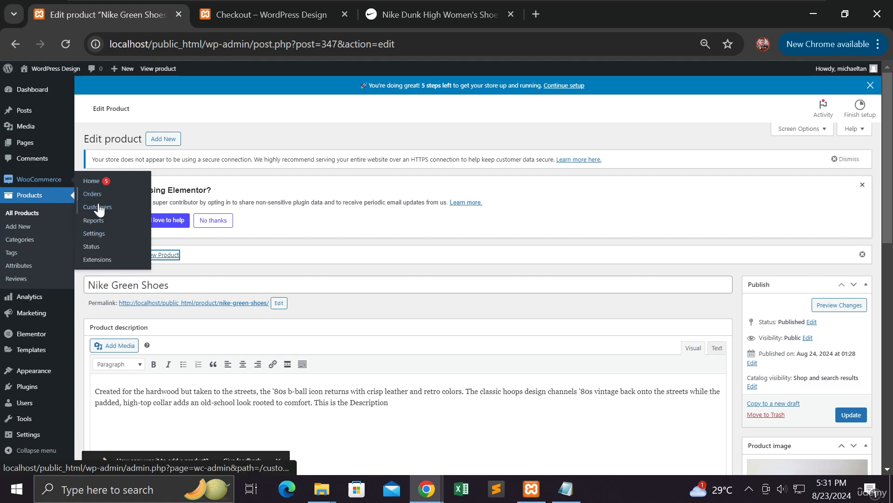
{"action": "left_click", "coordinate": [100, 237]}
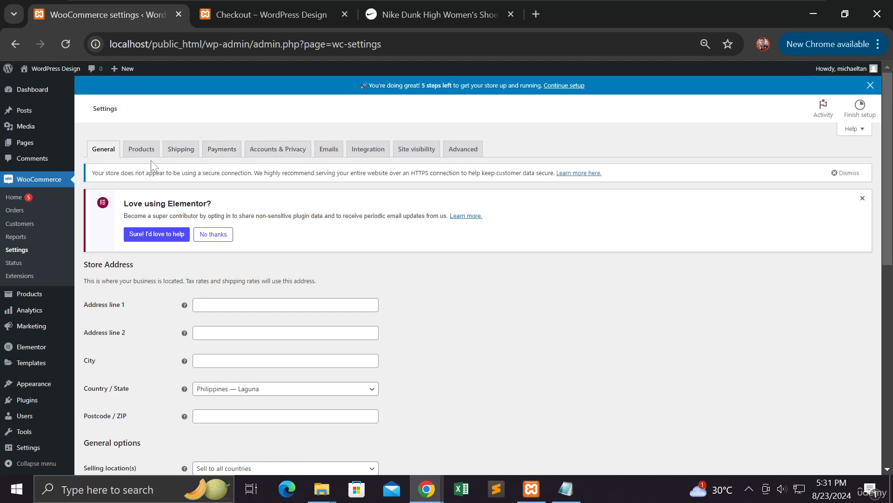
Show the Payments tab listing Direct bank transfer, Check payments and Cash on delivery as disabled.
{"action": "left_click", "coordinate": [224, 154]}
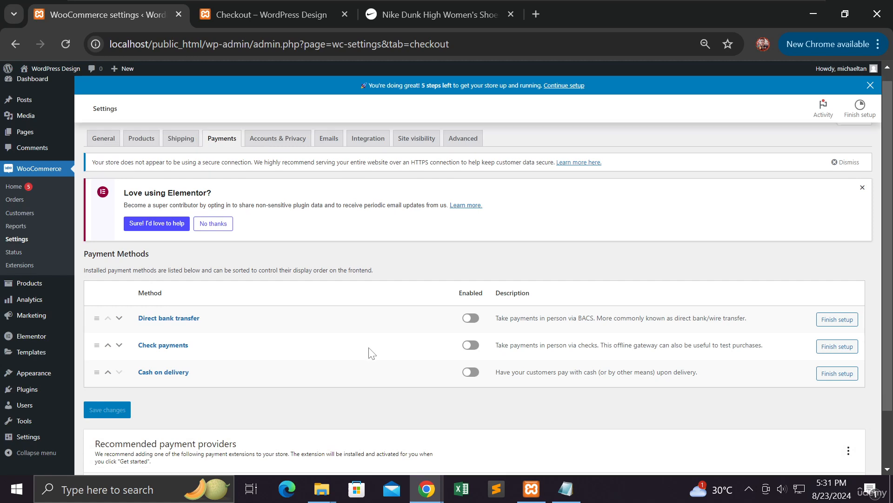
{"action": "scroll", "coordinate": [372, 353], "scroll_direction": "down", "scroll_amount": 2}
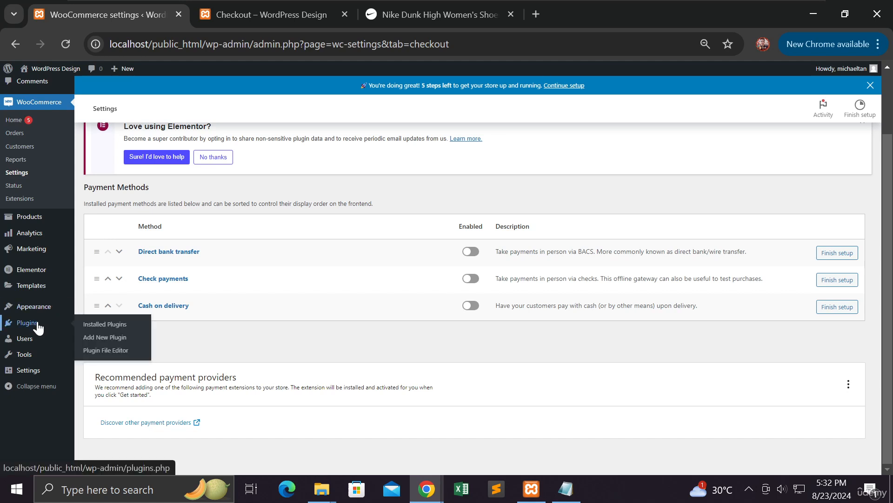
Open Installed Plugins in a new browser tab and go to Add New Plugin.
{"action": "right_click", "coordinate": [97, 328]}
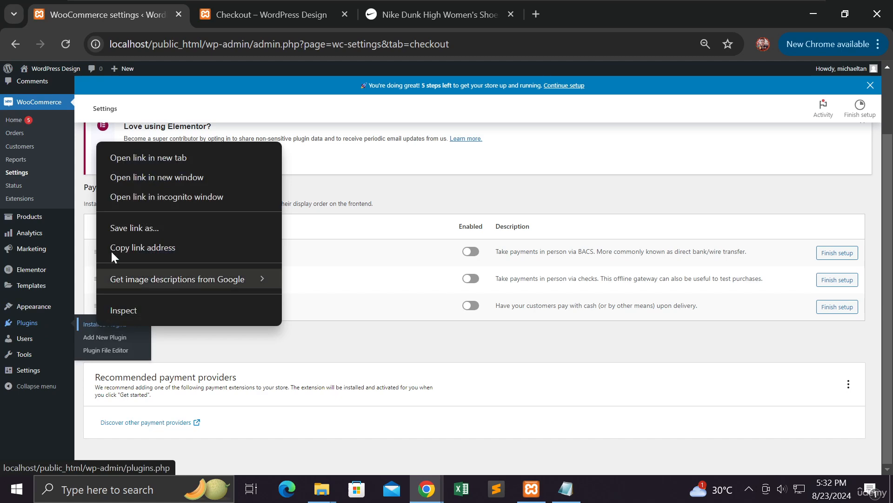
{"action": "left_click", "coordinate": [134, 158]}
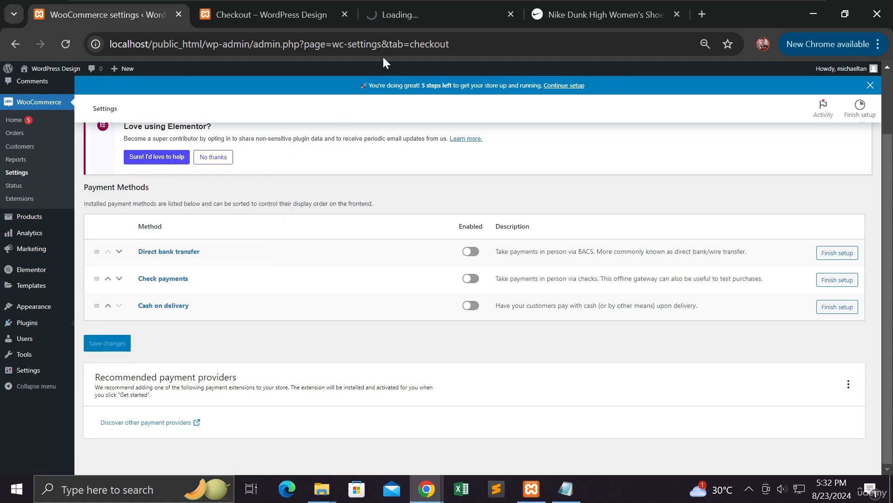
{"action": "left_click", "coordinate": [401, 18]}
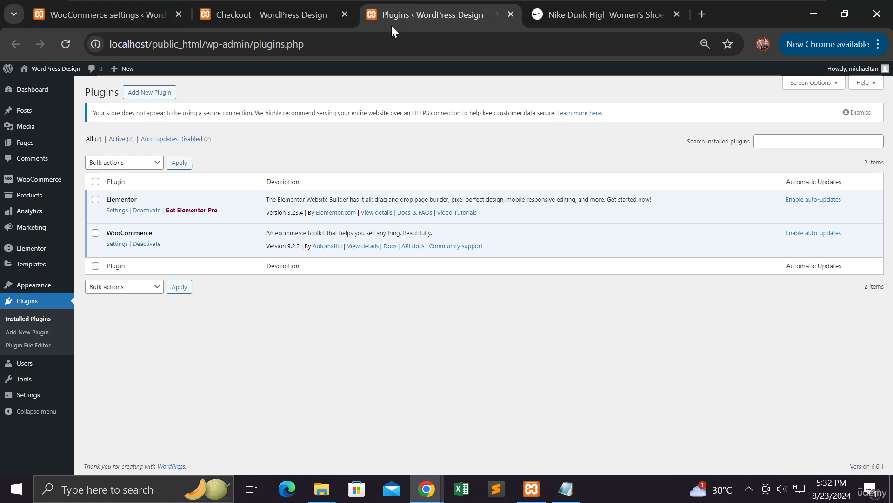
{"action": "left_click", "coordinate": [144, 96]}
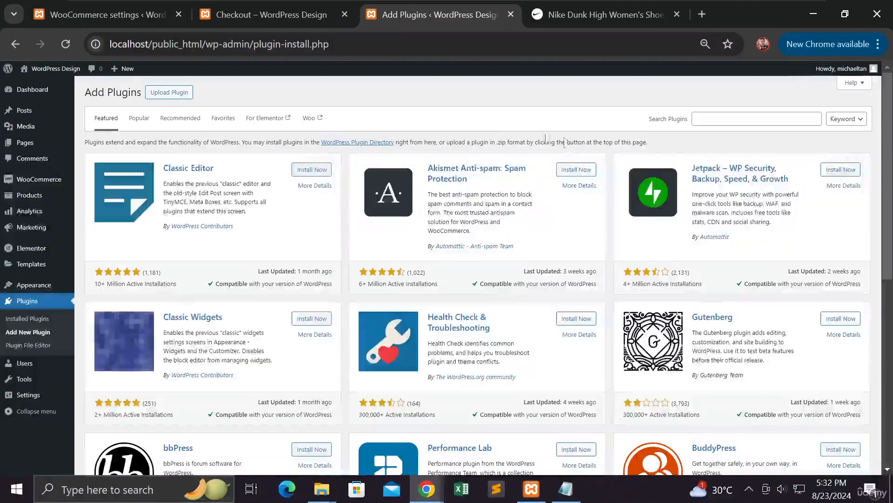
Search the plugin directory for 'woocommerce' using the autofill suggestion and browse the results.
{"action": "left_click", "coordinate": [757, 119]}
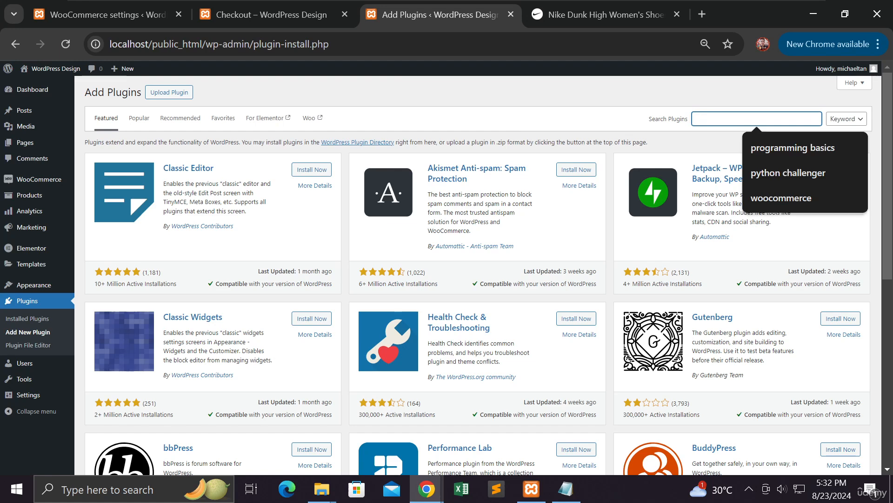
{"action": "type", "text": "e"}
{"action": "type", "text": "oo"}
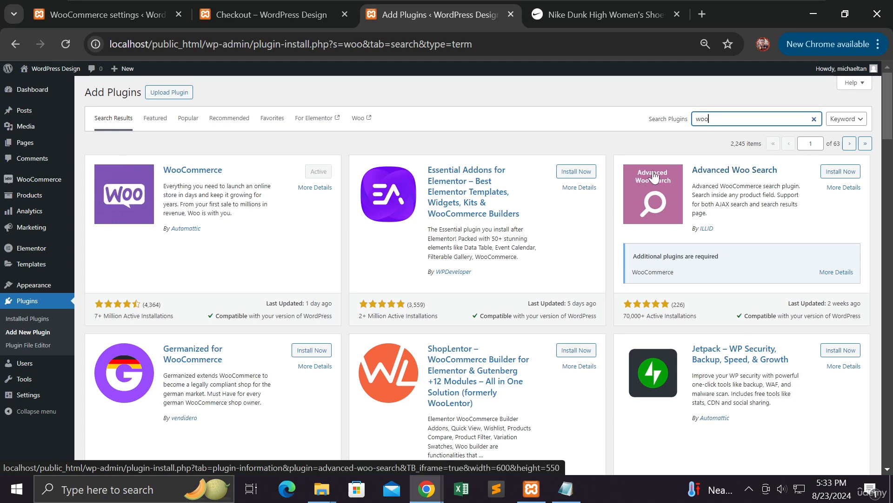
{"action": "scroll", "coordinate": [595, 192], "scroll_direction": "down", "scroll_amount": 5}
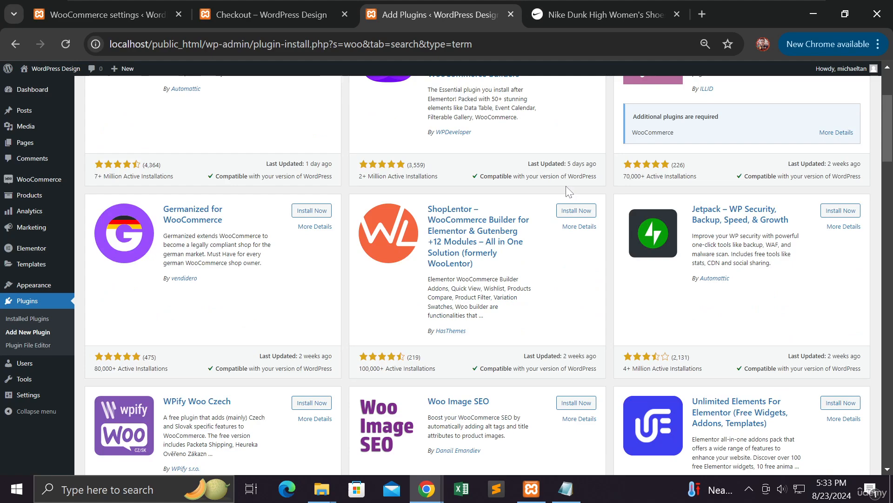
{"action": "scroll", "coordinate": [569, 191], "scroll_direction": "down", "scroll_amount": 6}
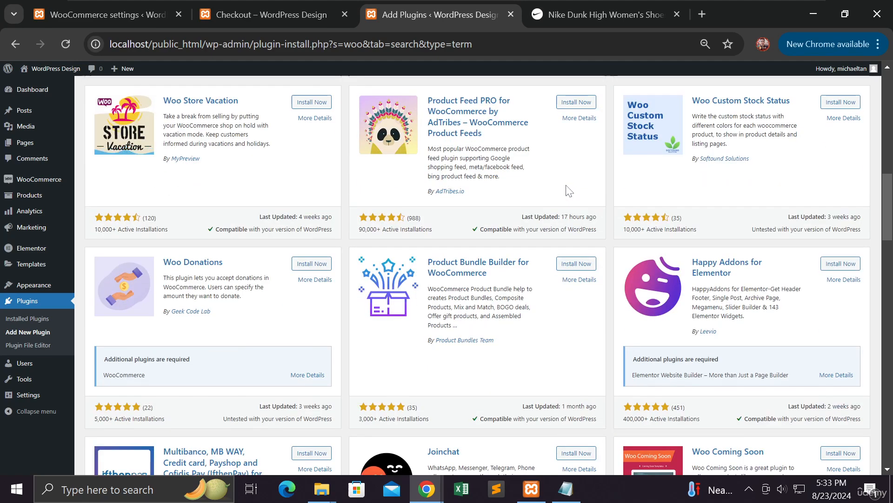
{"action": "scroll", "coordinate": [569, 190], "scroll_direction": "up", "scroll_amount": 11}
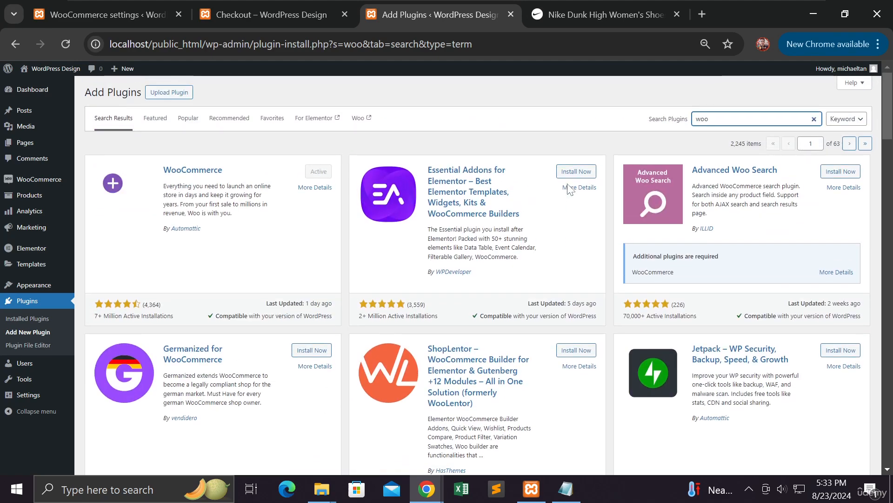
{"action": "left_click", "coordinate": [717, 119]}
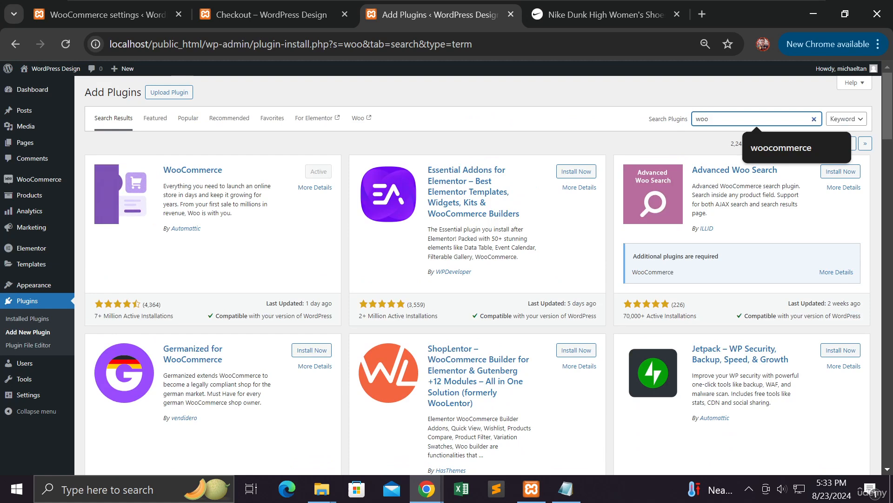
{"action": "left_click", "coordinate": [787, 151]}
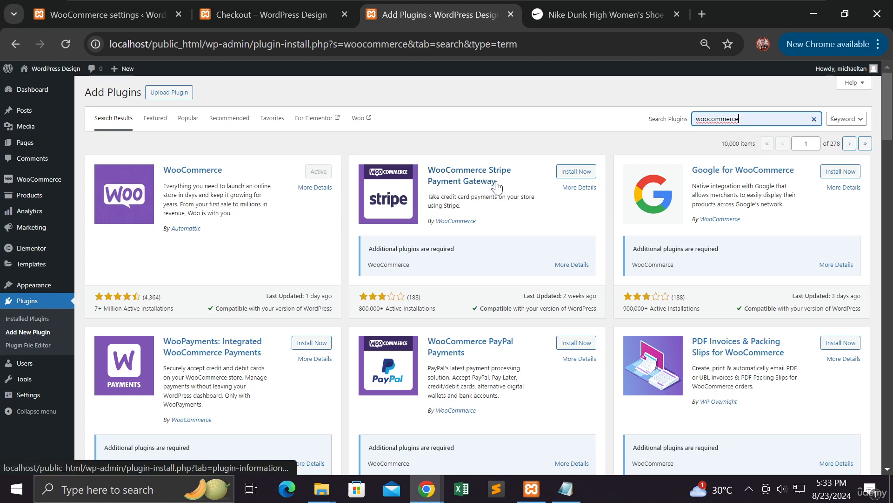
{"action": "scroll", "coordinate": [526, 189], "scroll_direction": "down", "scroll_amount": 1}
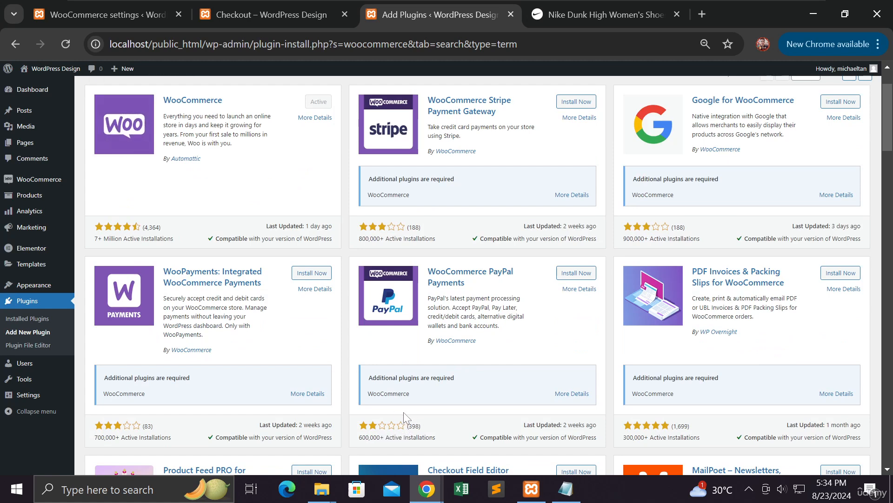
Open the WooCommerce PayPal Payments plugin details in a new tab.
{"action": "right_click", "coordinate": [576, 289]}
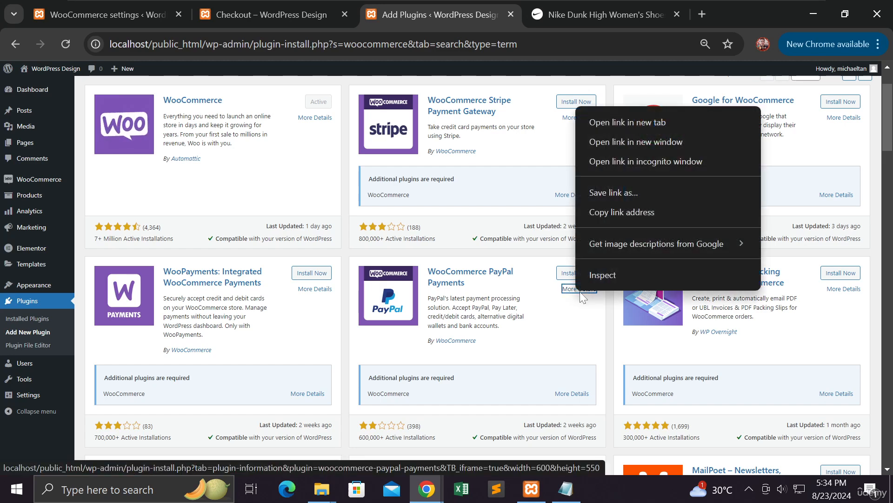
{"action": "left_click", "coordinate": [621, 122]}
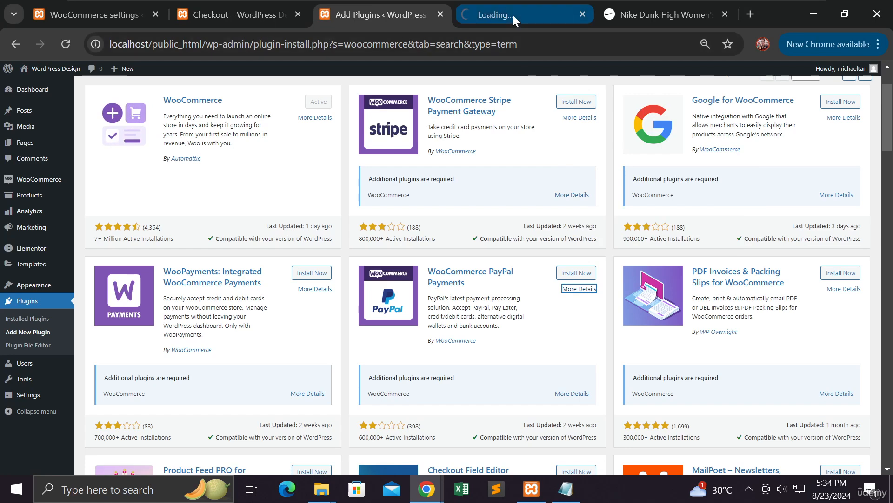
{"action": "mouse_move", "coordinate": [512, 13]}
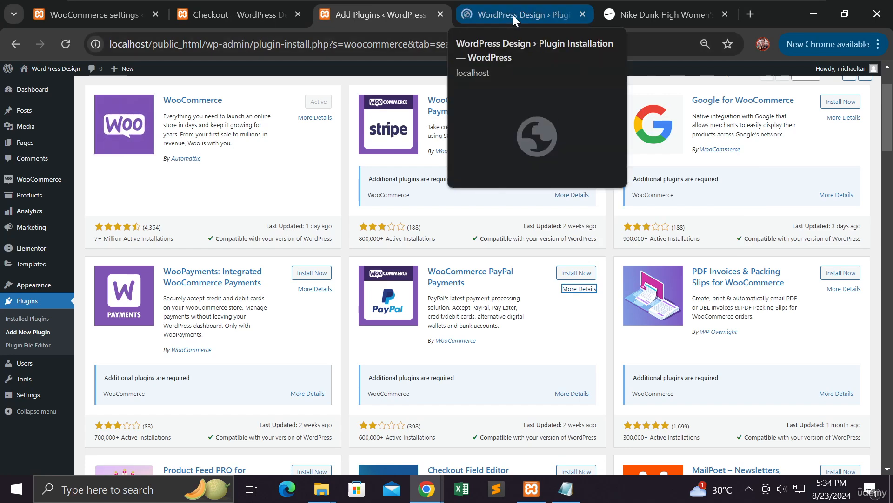
{"action": "left_click", "coordinate": [512, 15]}
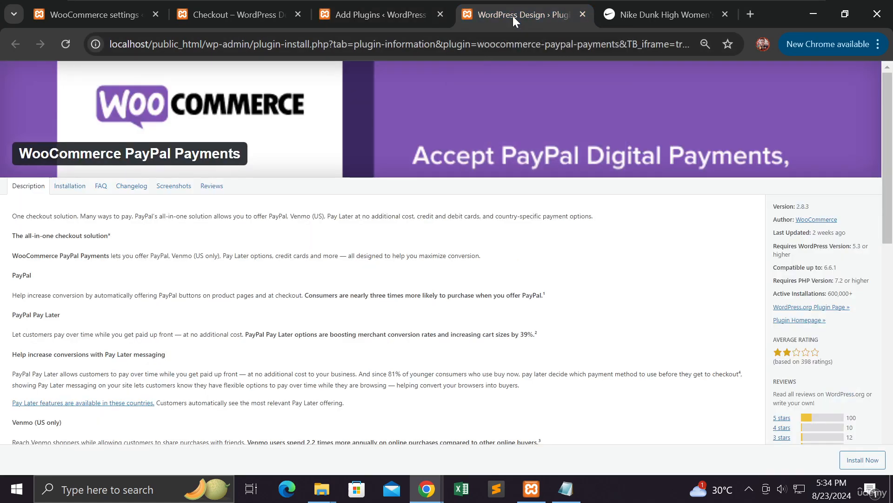
Read and highlight passages in the PayPal plugin's reviews, then close that tab.
{"action": "left_click", "coordinate": [212, 186]}
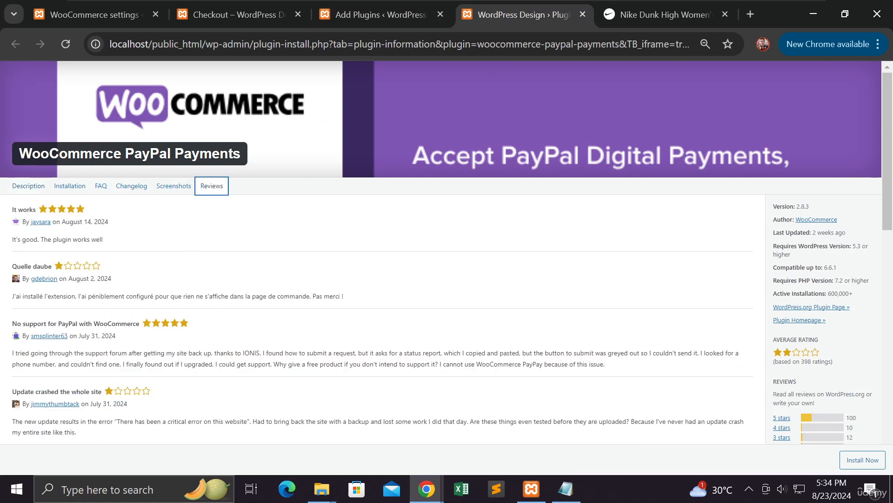
{"action": "scroll", "coordinate": [441, 280], "scroll_direction": "down", "scroll_amount": 2}
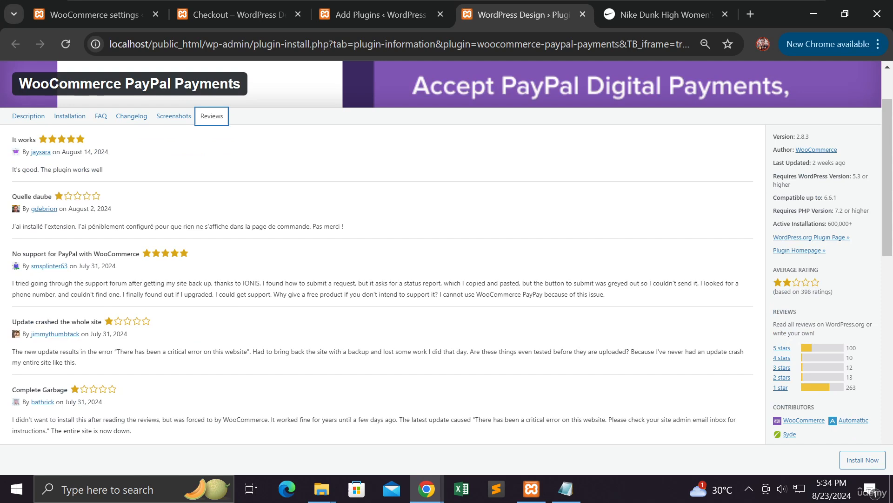
{"action": "left_click_drag", "start_coordinate": [69, 283], "coordinate": [215, 283]}
{"action": "triple_click", "coordinate": [110, 322]}
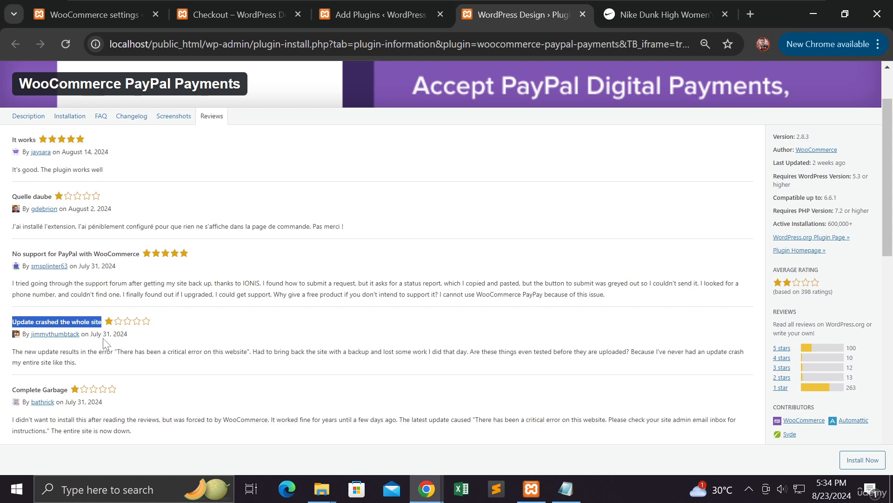
{"action": "scroll", "coordinate": [106, 343], "scroll_direction": "down", "scroll_amount": 1}
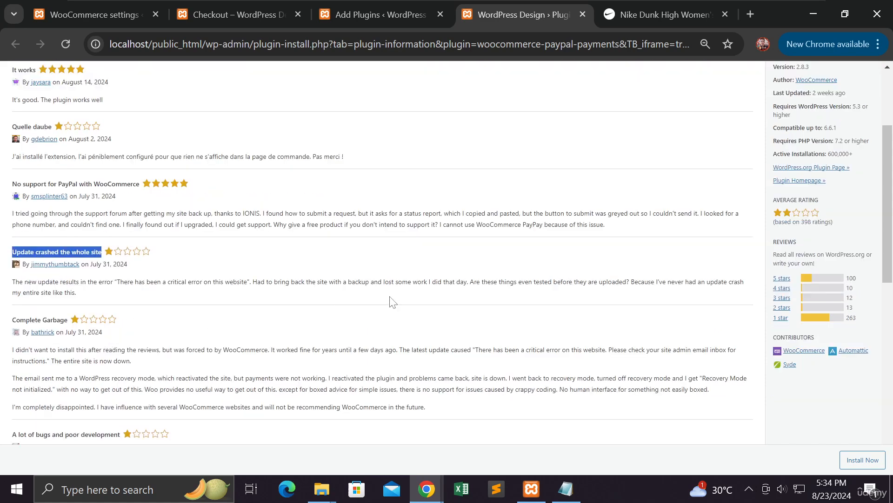
{"action": "left_click", "coordinate": [581, 14]}
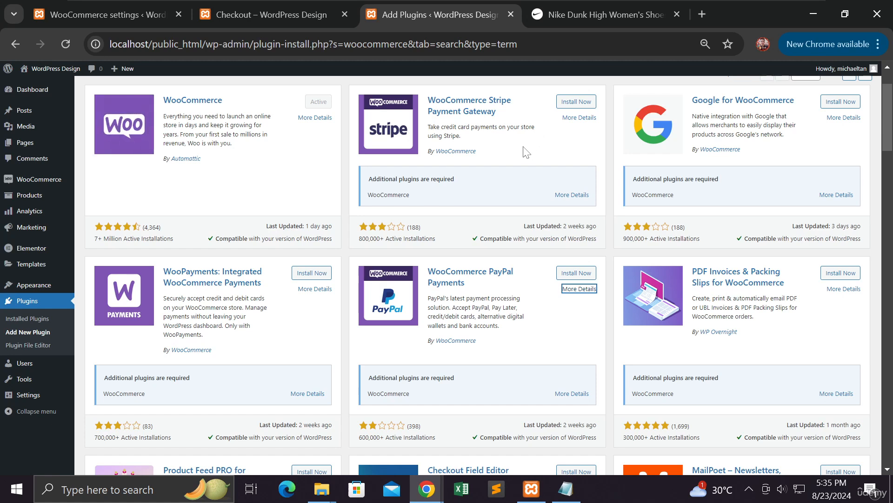
{"action": "scroll", "coordinate": [522, 153], "scroll_direction": "up", "scroll_amount": 2}
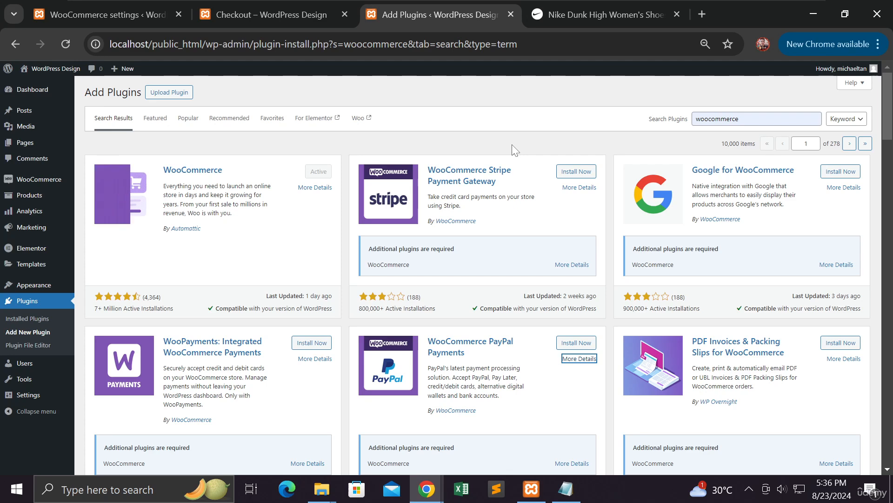
Find Payment Plugins for Stripe WooCommerce and highlight its rating, install count and WooCommerce requirement.
{"action": "scroll", "coordinate": [514, 149], "scroll_direction": "down", "scroll_amount": 7}
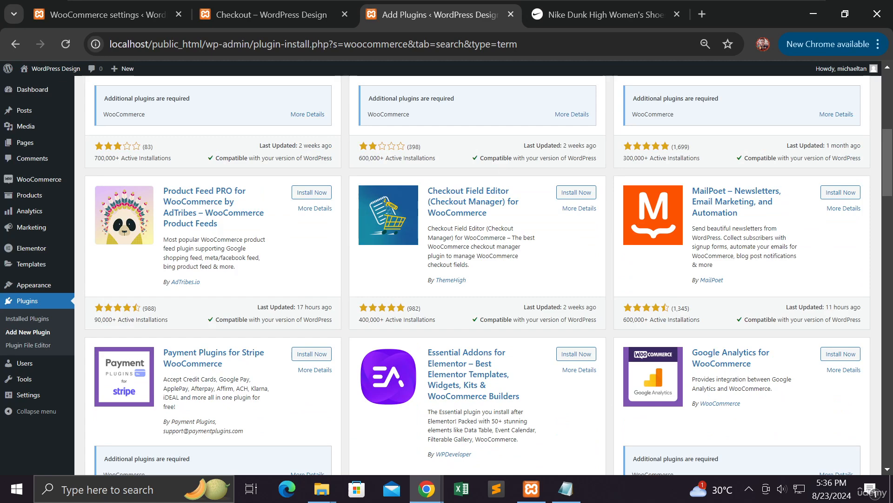
{"action": "scroll", "coordinate": [125, 258], "scroll_direction": "down", "scroll_amount": 3}
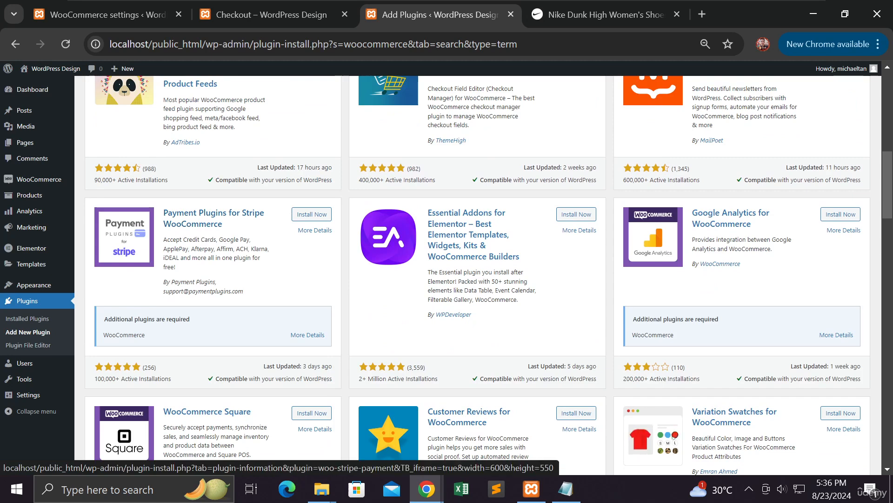
{"action": "left_click_drag", "start_coordinate": [99, 375], "coordinate": [146, 375]}
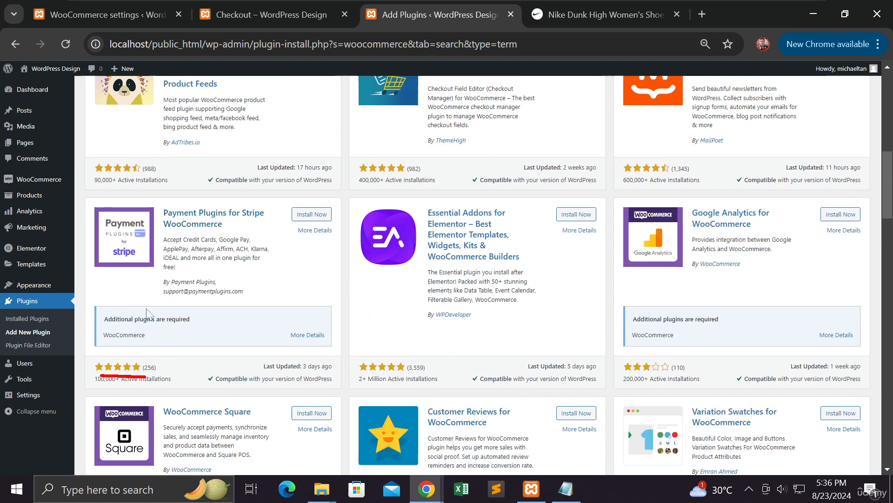
{"action": "left_click_drag", "start_coordinate": [224, 225], "coordinate": [163, 226]}
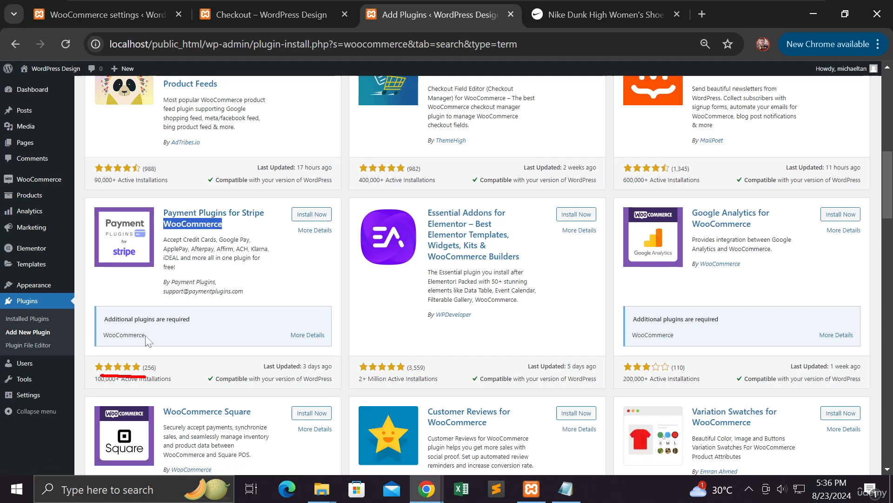
{"action": "left_click_drag", "start_coordinate": [146, 335], "coordinate": [102, 336]}
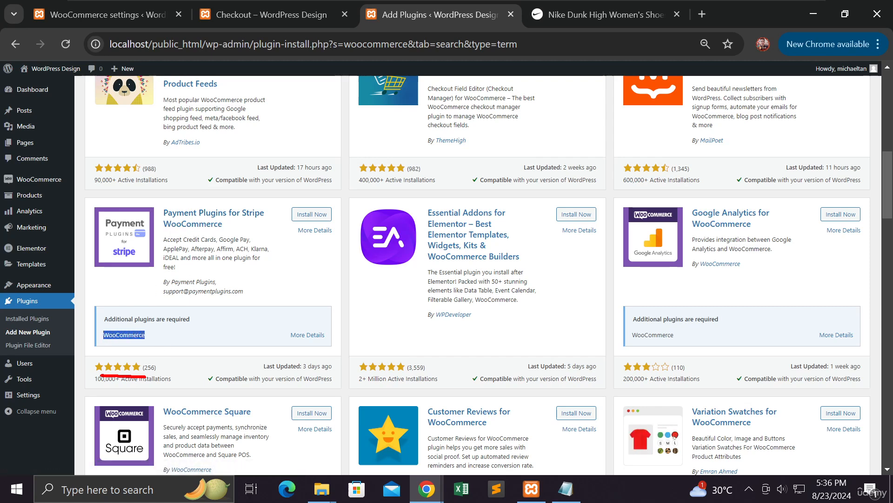
{"action": "scroll", "coordinate": [284, 298], "scroll_direction": "up", "scroll_amount": 3}
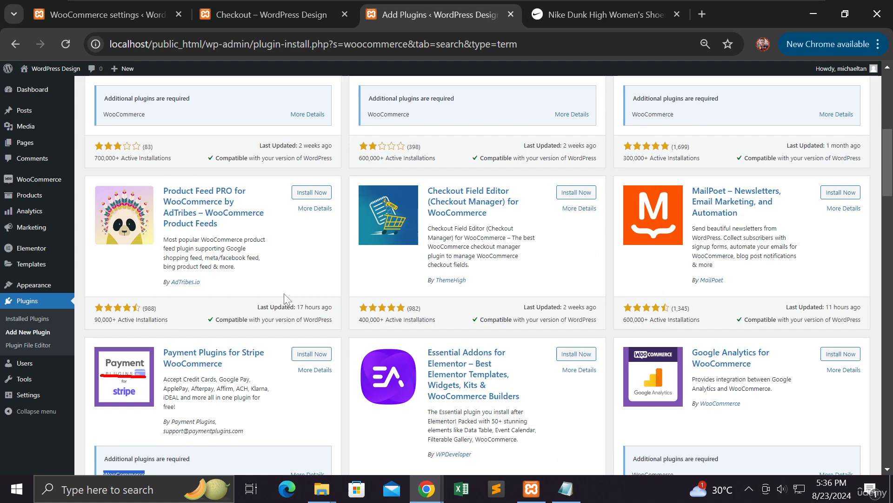
{"action": "scroll", "coordinate": [285, 298], "scroll_direction": "down", "scroll_amount": 3}
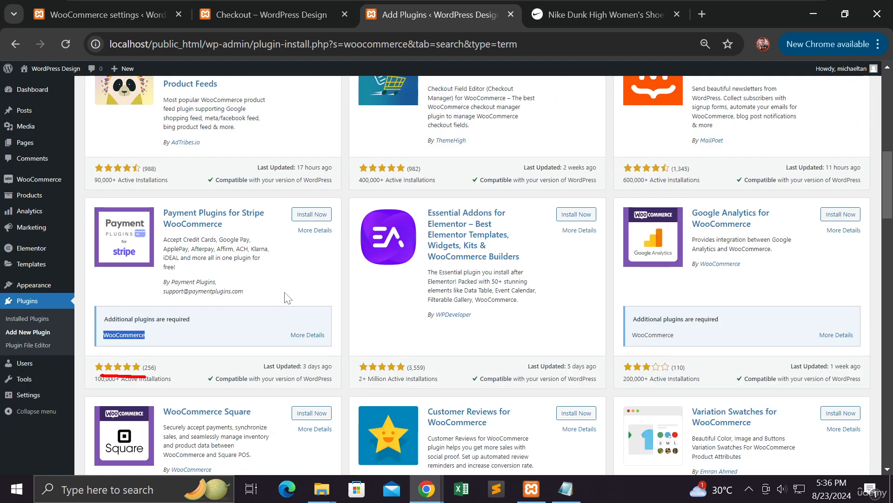
Install Payment Plugins for Stripe WooCommerce and activate it once installation finishes.
{"action": "left_click", "coordinate": [318, 215]}
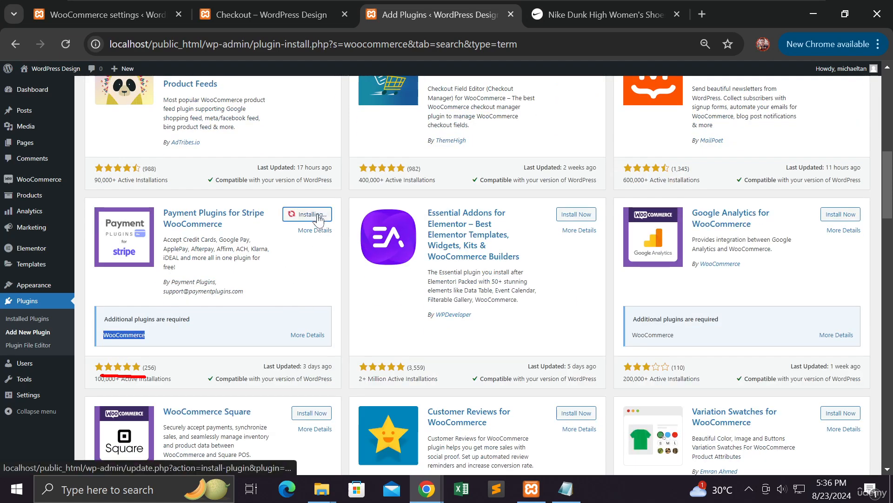
{"action": "scroll", "coordinate": [378, 241], "scroll_direction": "up", "scroll_amount": 5}
{"action": "scroll", "coordinate": [378, 241], "scroll_direction": "up", "scroll_amount": 5}
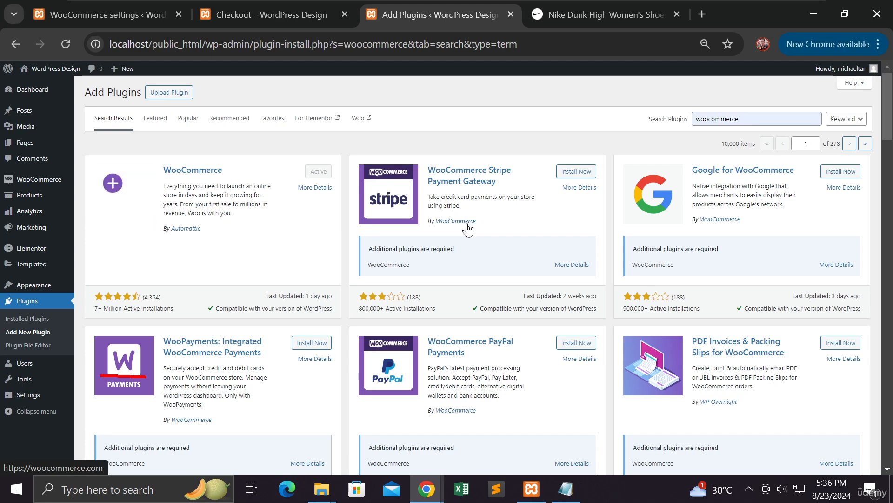
{"action": "scroll", "coordinate": [327, 269], "scroll_direction": "down", "scroll_amount": 9}
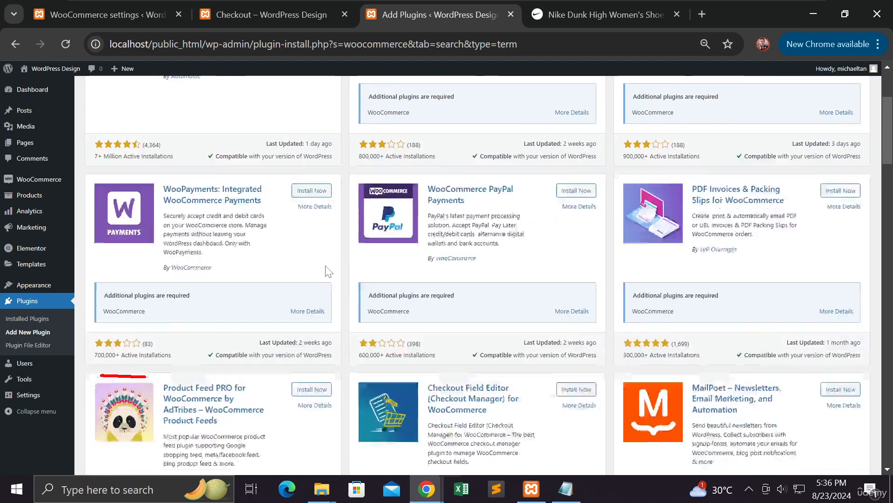
{"action": "left_click", "coordinate": [327, 269]}
{"action": "scroll", "coordinate": [326, 270], "scroll_direction": "down", "scroll_amount": 3}
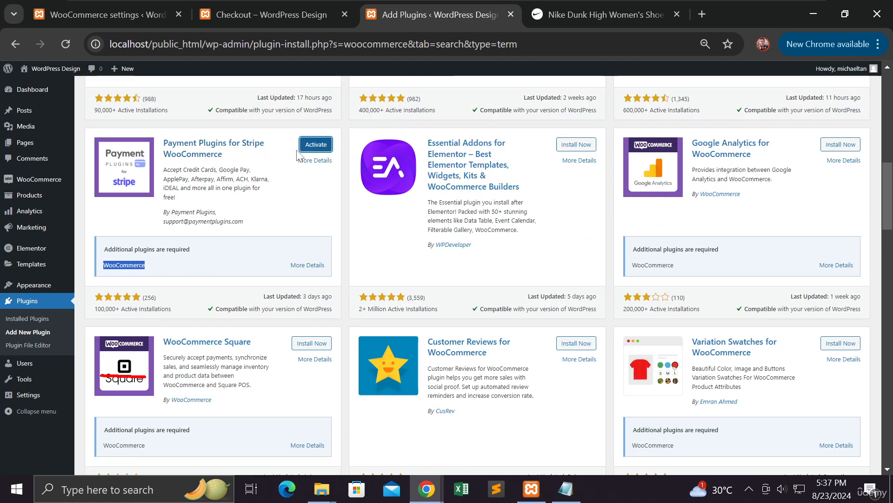
{"action": "left_click", "coordinate": [312, 145]}
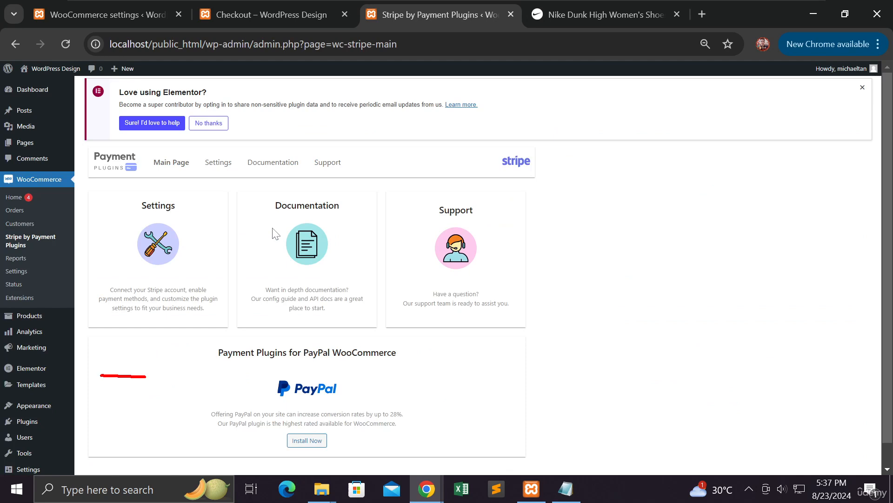
Open the Settings card to reach the Stripe plugin's API Settings in Test mode.
{"action": "scroll", "coordinate": [274, 232], "scroll_direction": "down", "scroll_amount": 1}
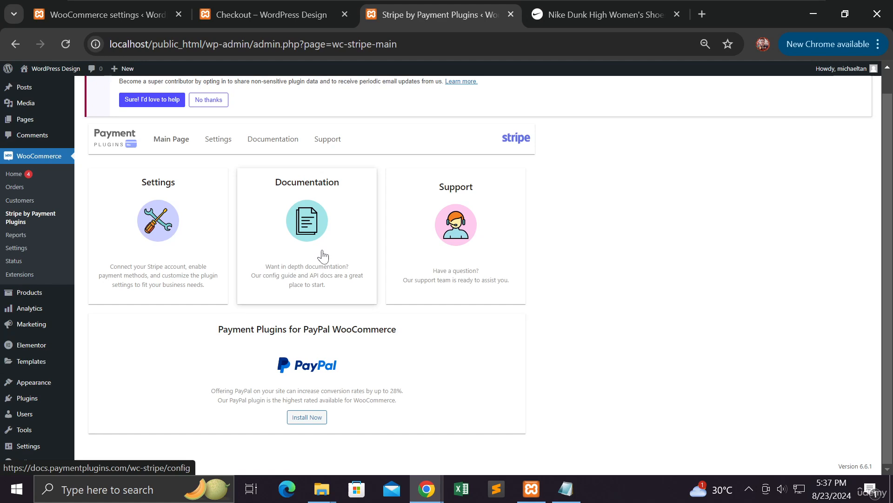
{"action": "left_click", "coordinate": [181, 242]}
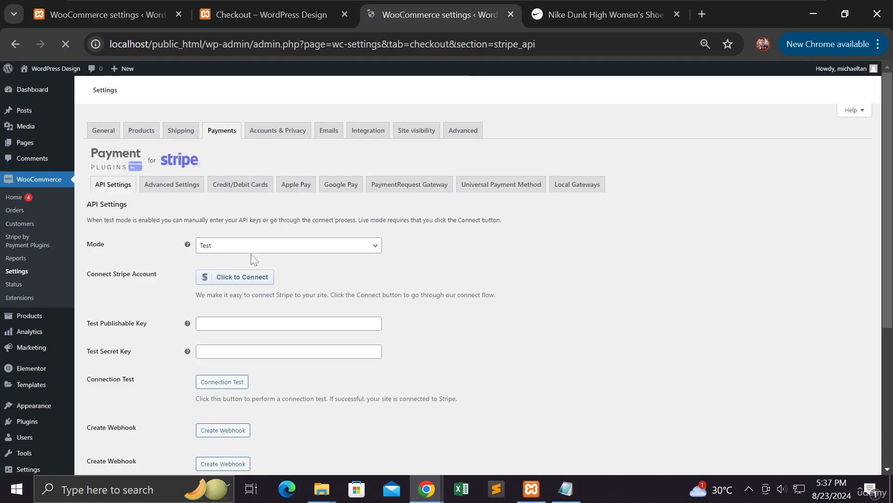
Confirm the Stripe API Settings Mode dropdown stays on Test.
{"action": "scroll", "coordinate": [313, 288], "scroll_direction": "down", "scroll_amount": 5}
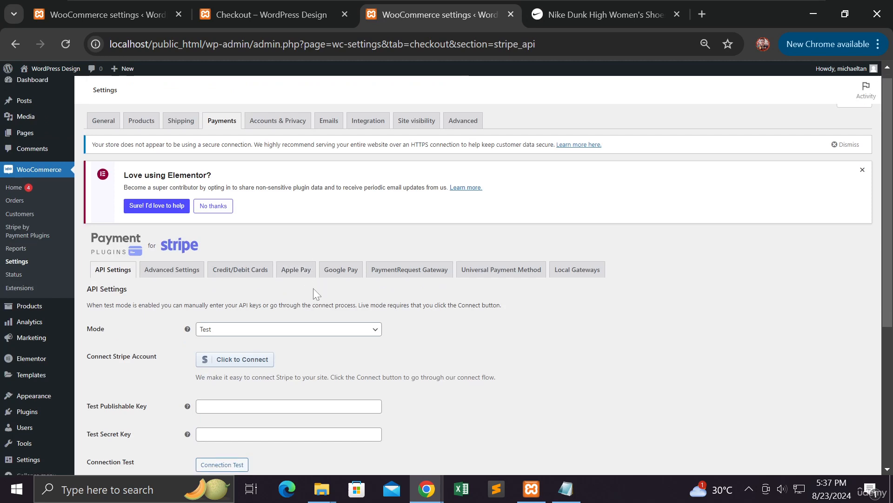
{"action": "scroll", "coordinate": [312, 287], "scroll_direction": "up", "scroll_amount": 1}
{"action": "scroll", "coordinate": [312, 286], "scroll_direction": "up", "scroll_amount": 1}
{"action": "left_click", "coordinate": [352, 200]}
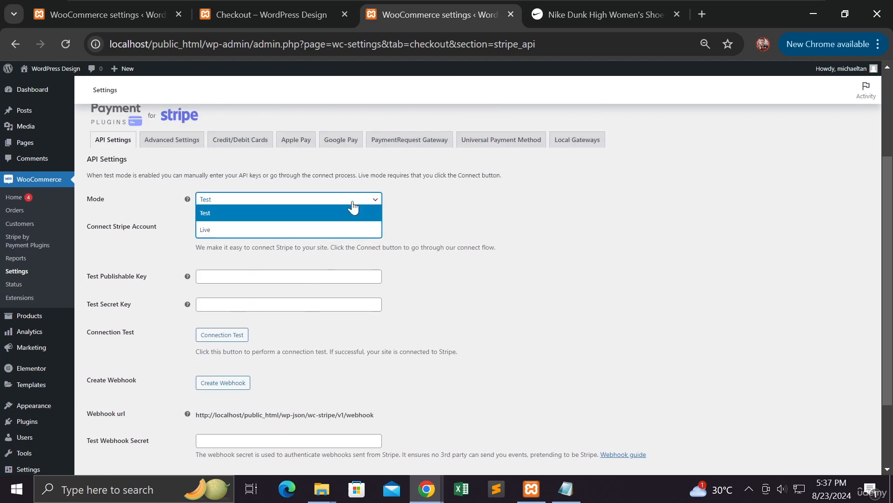
{"action": "left_click", "coordinate": [353, 208]}
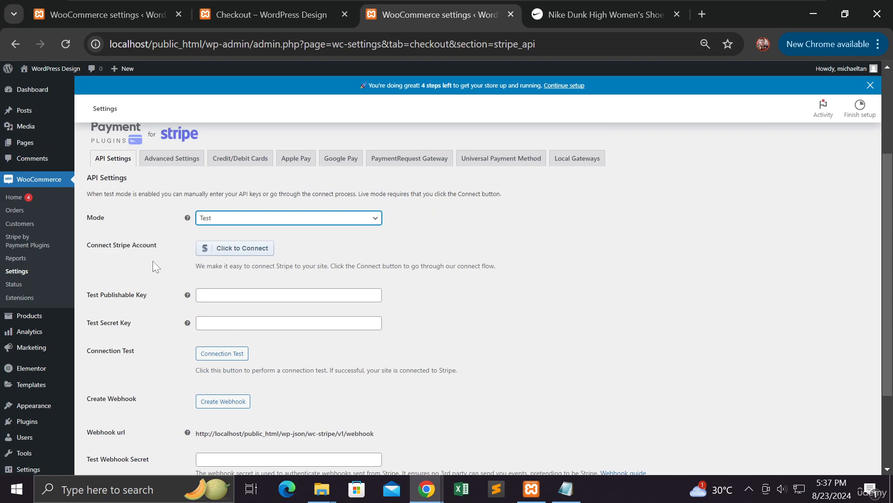
Bring the full-screen ADD WOOCOMMERCE presentation slide in front of WordPress.
{"action": "scroll", "coordinate": [153, 261], "scroll_direction": "down", "scroll_amount": 3}
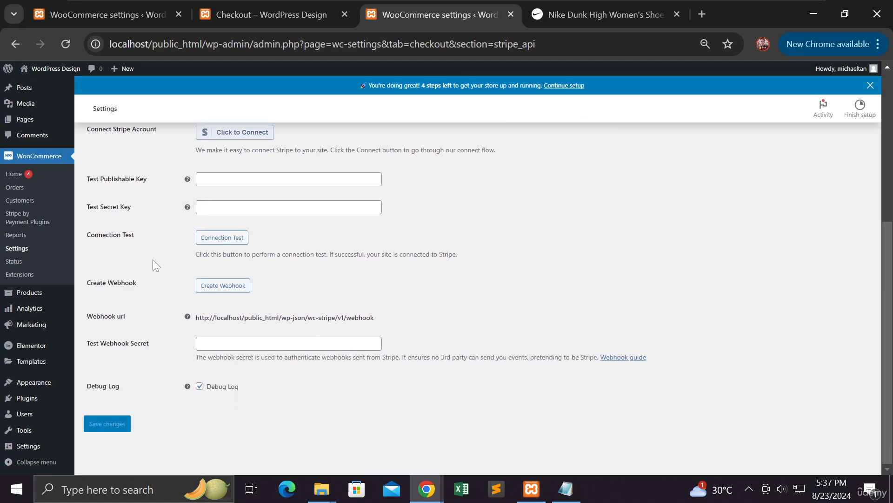
{"action": "scroll", "coordinate": [152, 259], "scroll_direction": "up", "scroll_amount": 3}
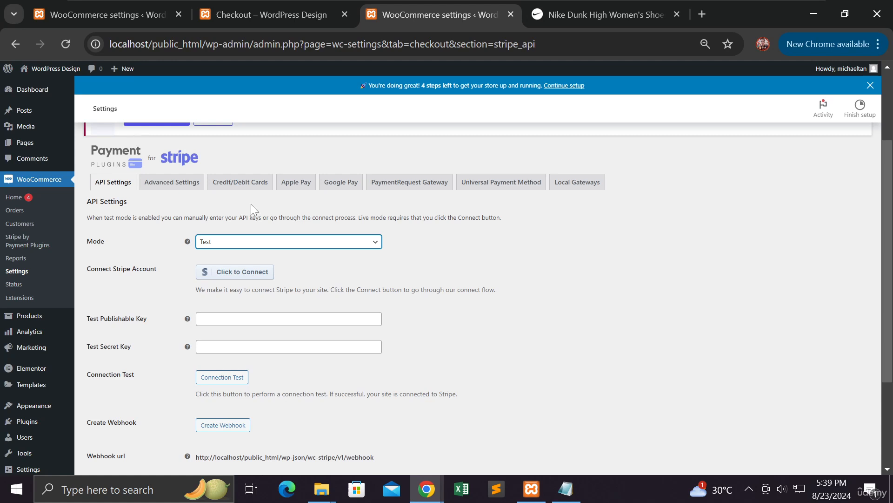
{"action": "left_click", "coordinate": [433, 494]}
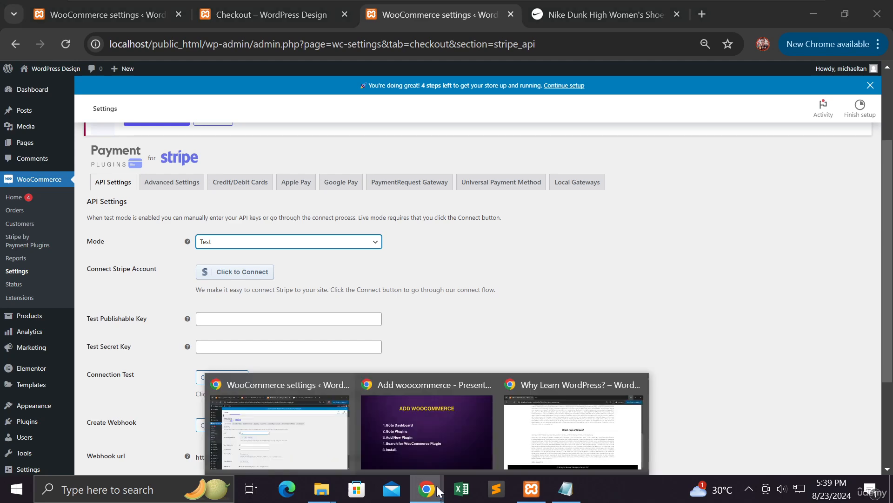
{"action": "left_click", "coordinate": [445, 439]}
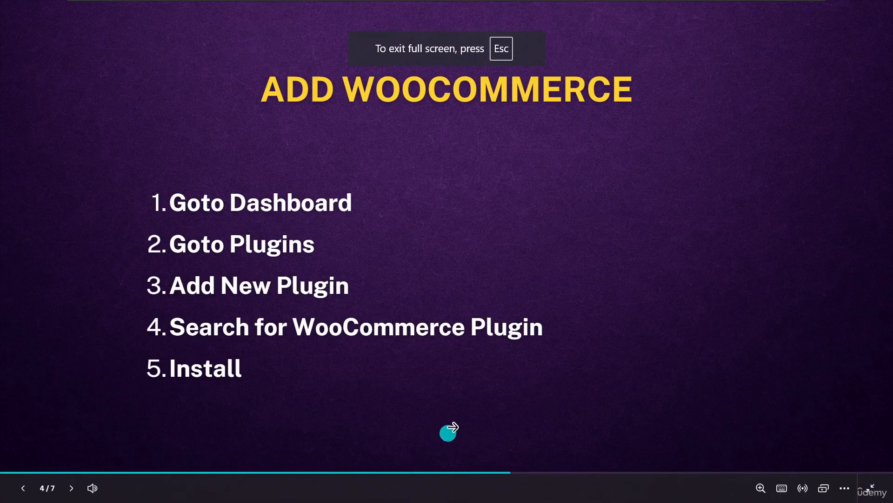